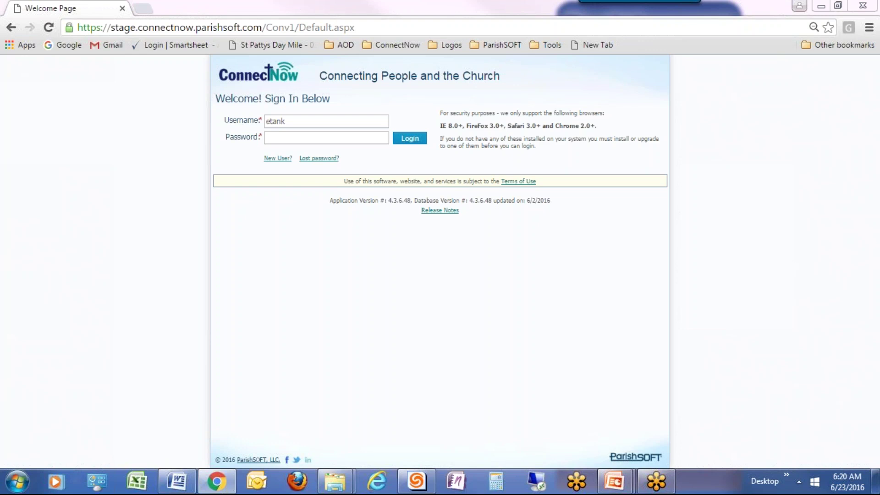
# - Sign in to ConnectNow by entering the account password
pyautogui.click(287, 137)
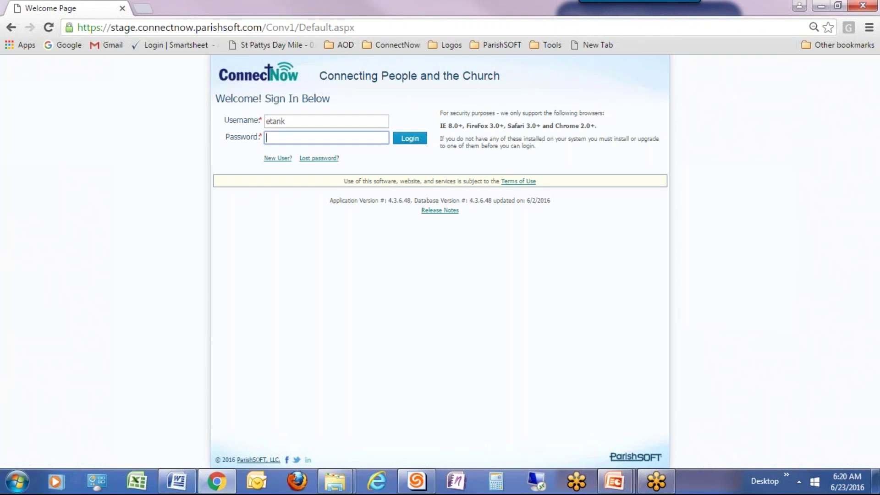
pyautogui.write('******')
pyautogui.press('Tab')
pyautogui.press('Return')
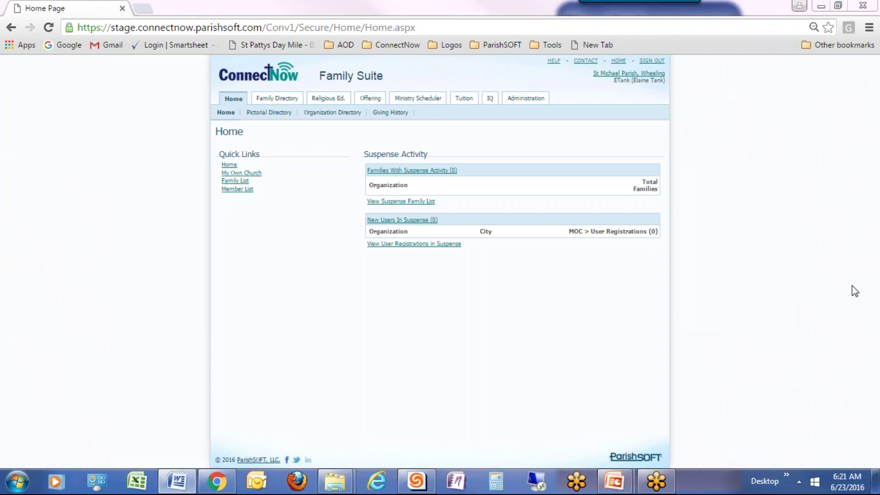
# - Open the Family Directory's Family List and review the search column checklist
pyautogui.click(277, 98)
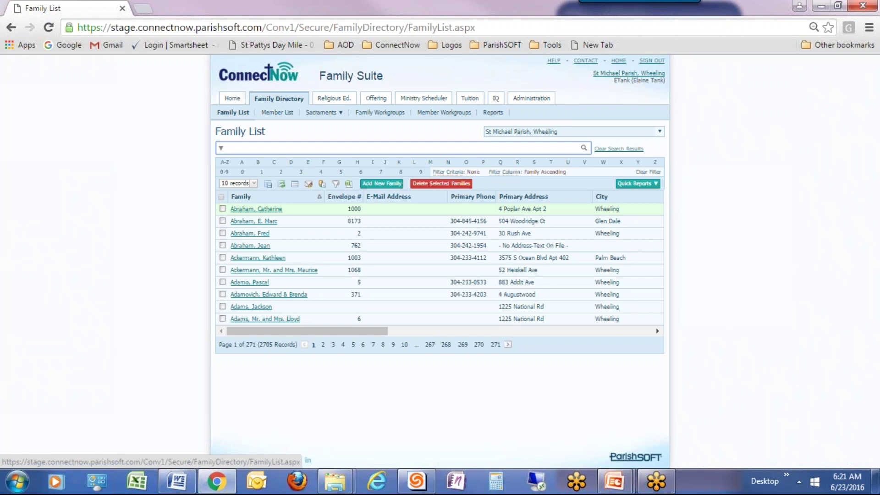
pyautogui.click(221, 148)
pyautogui.click(368, 149)
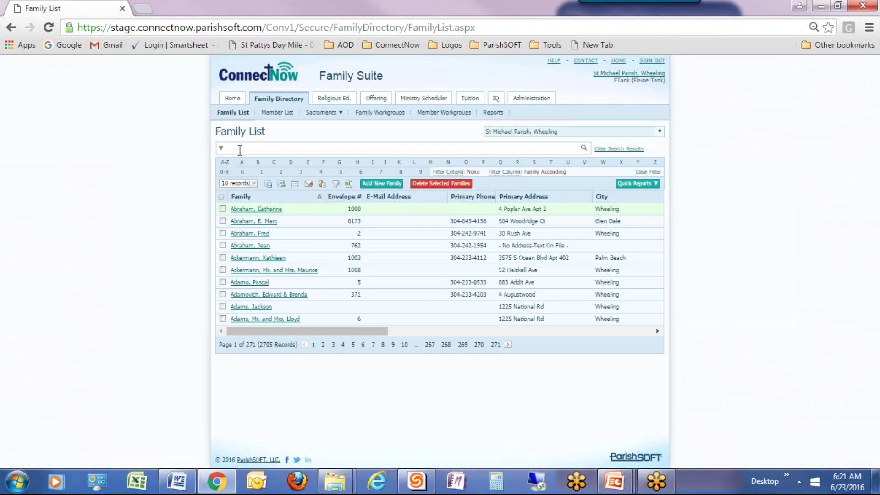
pyautogui.click(221, 148)
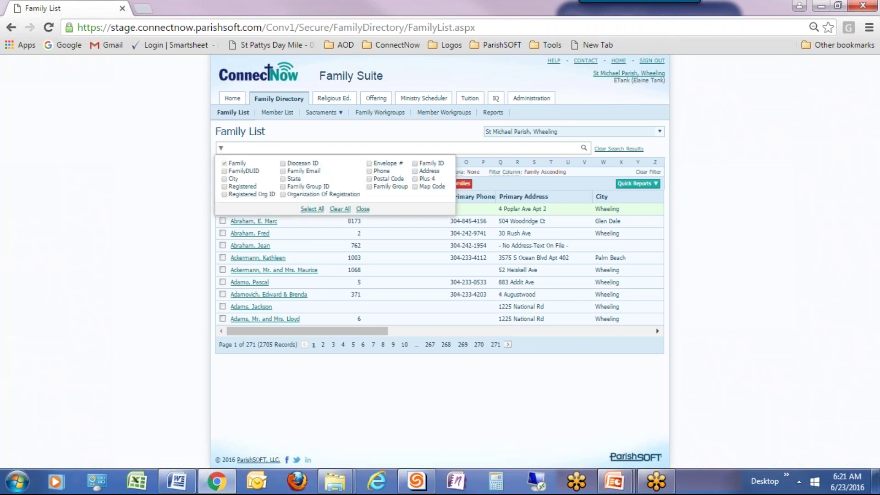
pyautogui.click(214, 156)
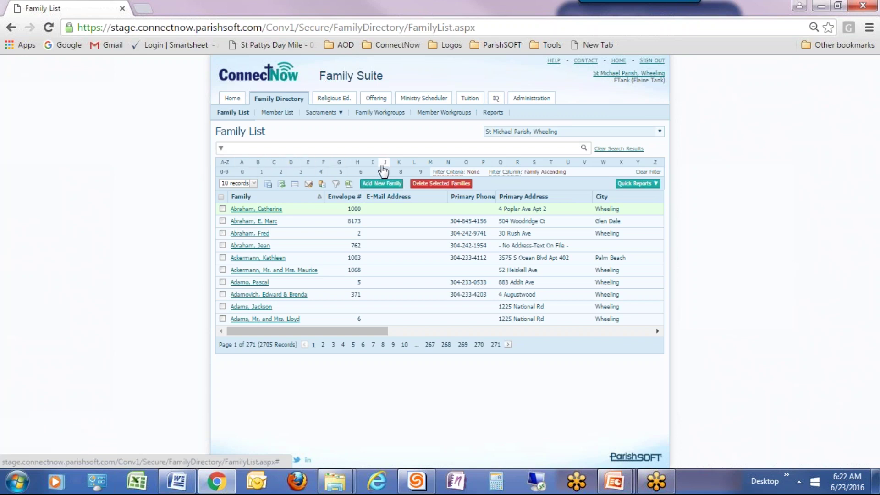
pyautogui.click(242, 163)
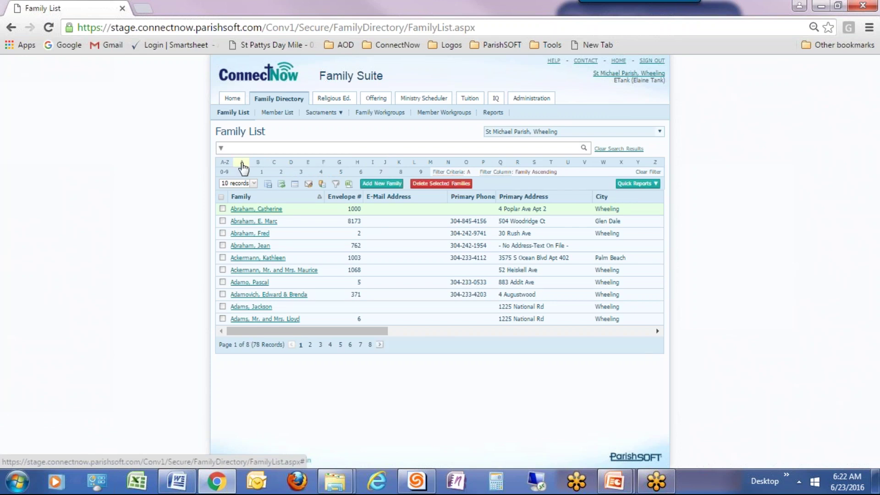
pyautogui.click(275, 164)
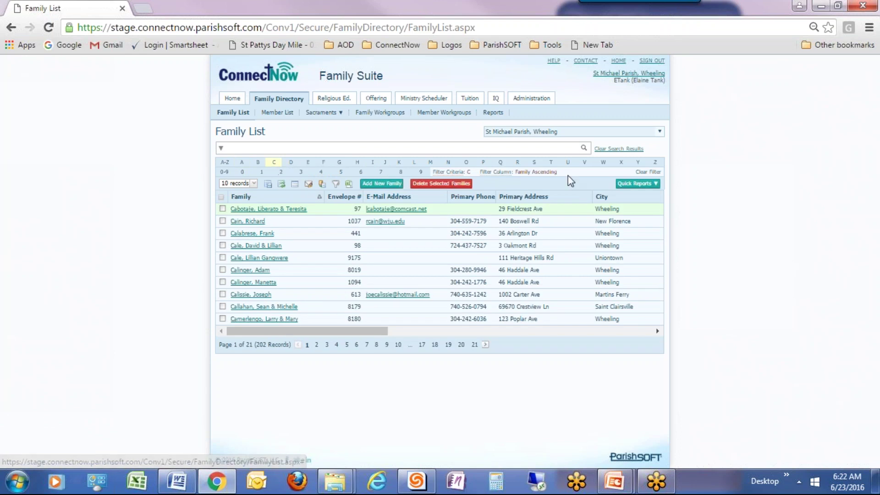
pyautogui.click(651, 174)
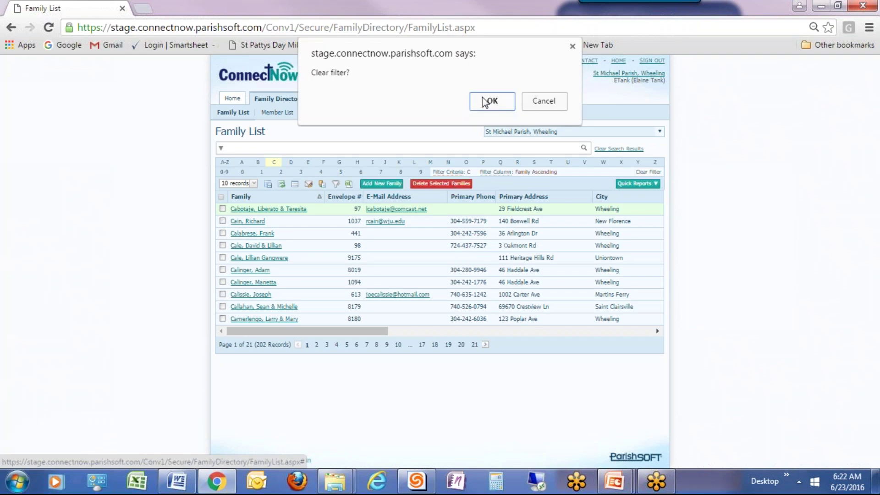
pyautogui.click(484, 102)
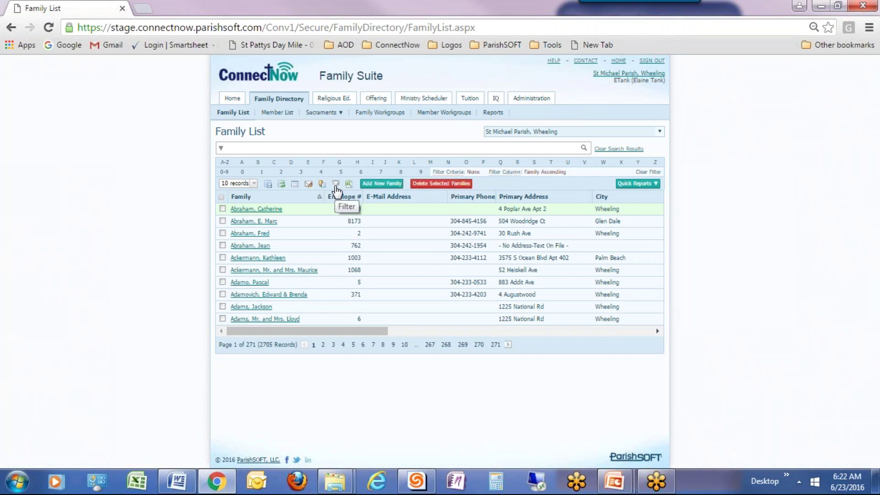
pyautogui.click(335, 184)
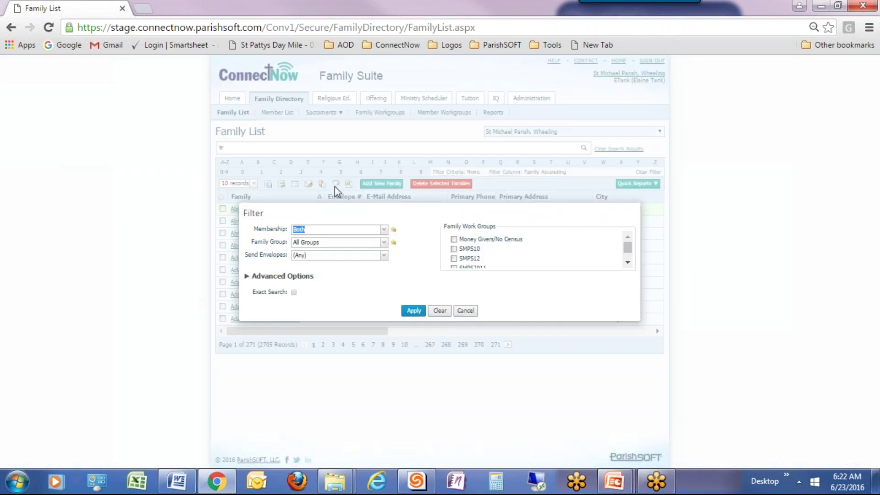
pyautogui.click(280, 276)
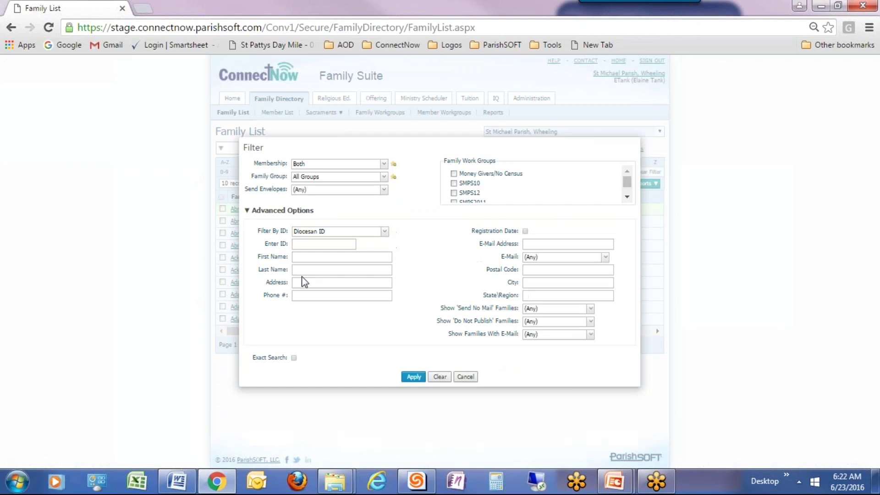
pyautogui.click(302, 268)
pyautogui.write('Smith')
pyautogui.click(414, 377)
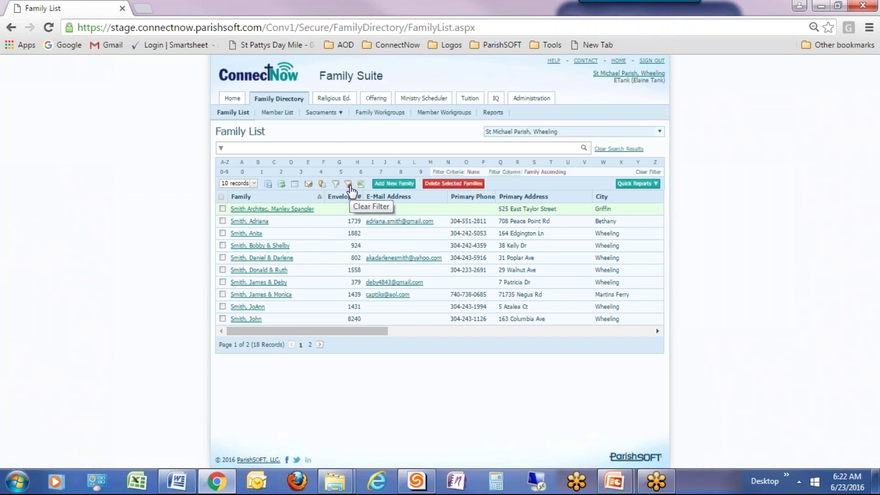
pyautogui.click(348, 185)
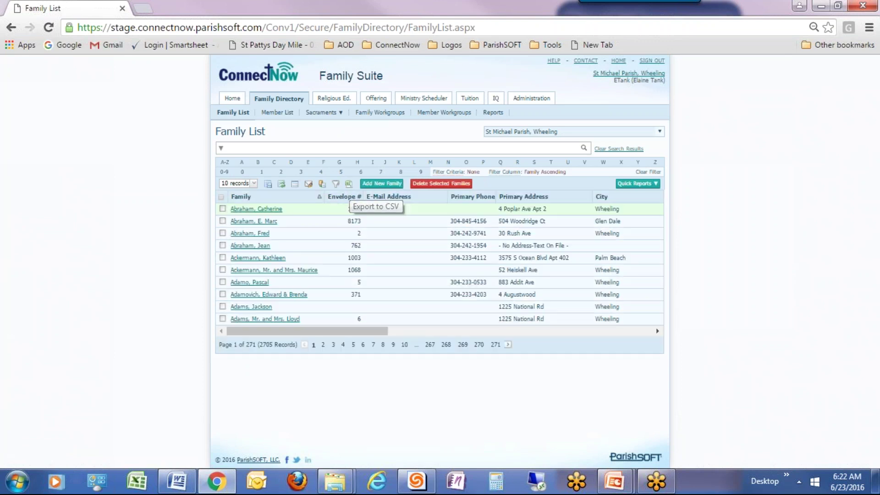
pyautogui.click(311, 149)
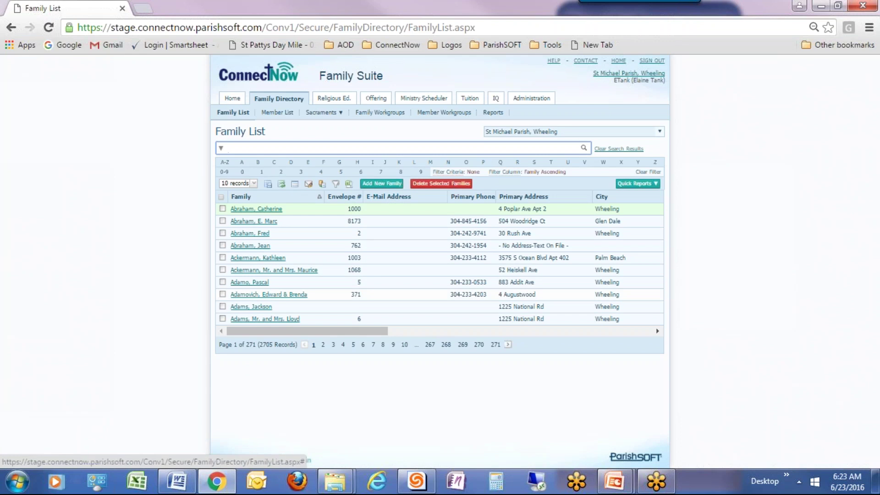
# - Search the Family List for 'Smith', check the search columns, and rerun the search
pyautogui.write('Smith')
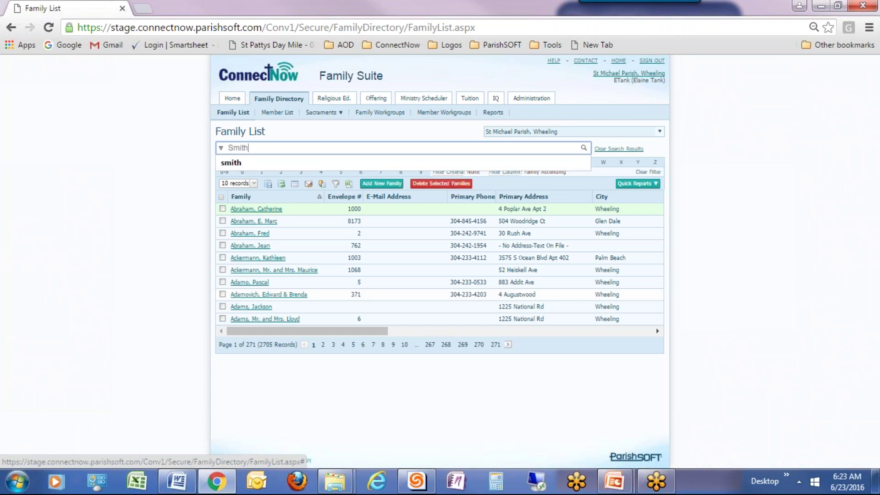
pyautogui.press('Return')
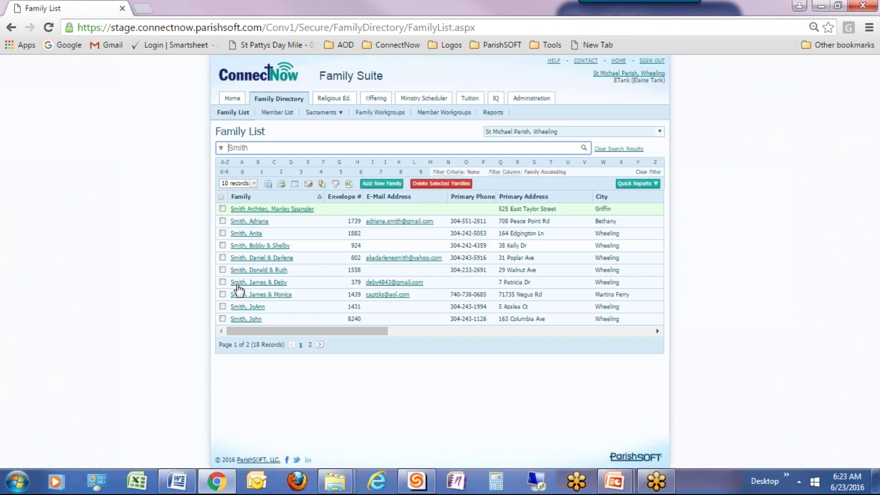
pyautogui.click(220, 148)
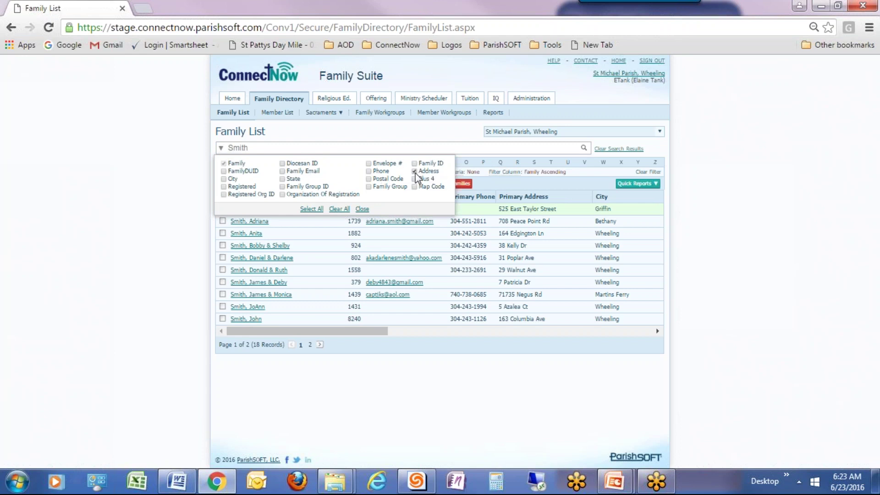
pyautogui.click(400, 148)
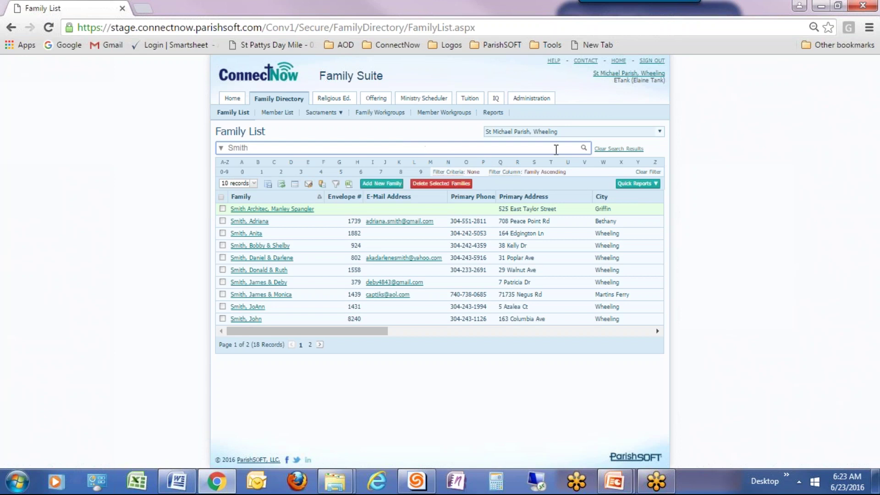
pyautogui.press('Return')
# - Filter the Family List by Last Name 'Smith' under Advanced Options
pyautogui.click(335, 184)
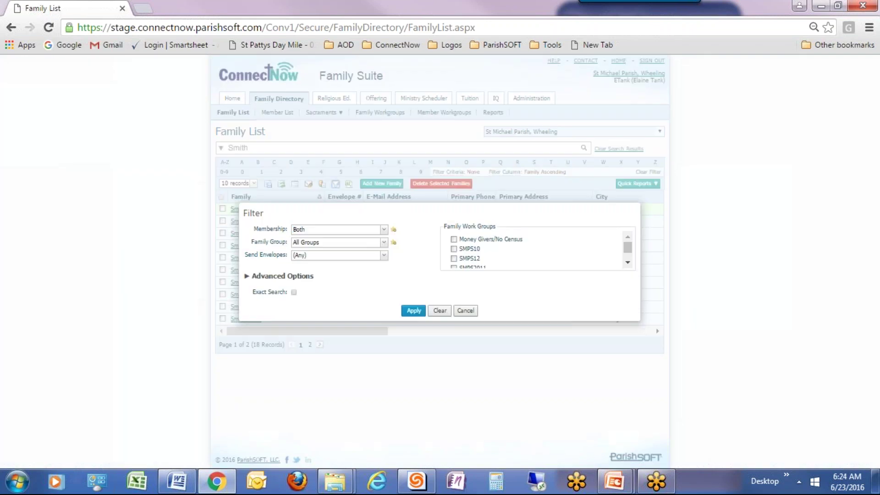
pyautogui.click(279, 275)
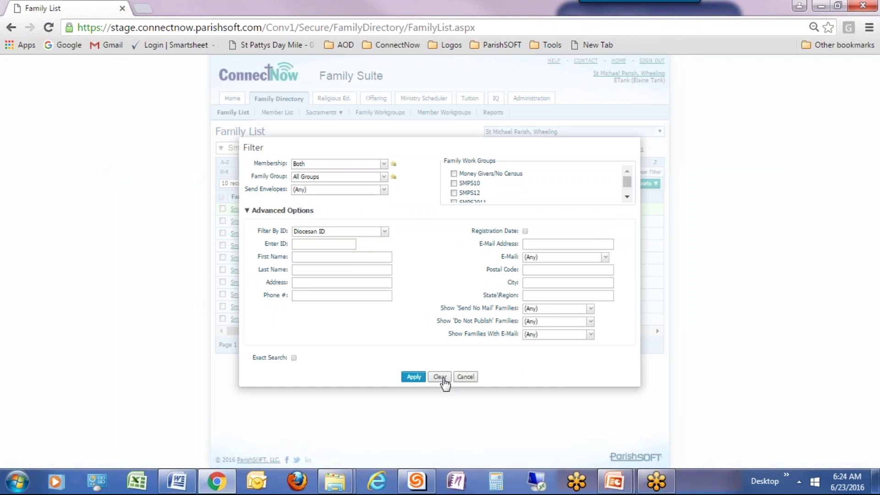
pyautogui.click(337, 270)
pyautogui.write('Smith')
pyautogui.press('Return')
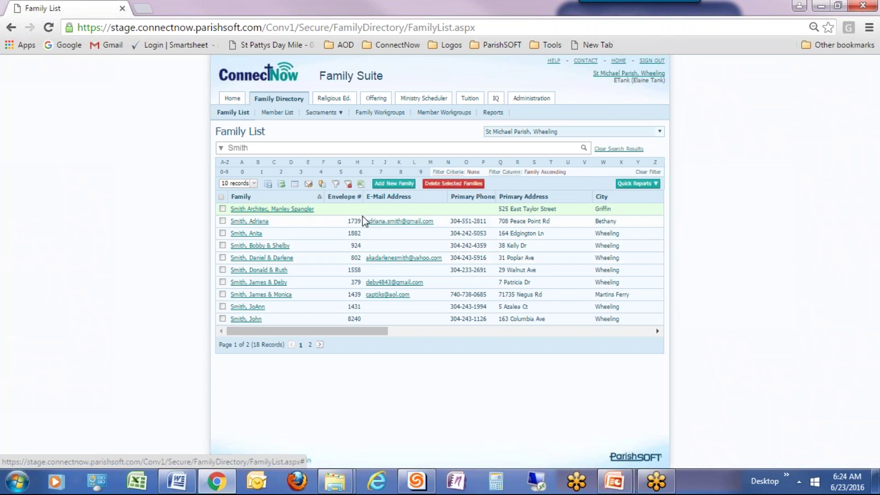
# - Clear the active filter from the Smith search results
pyautogui.click(348, 184)
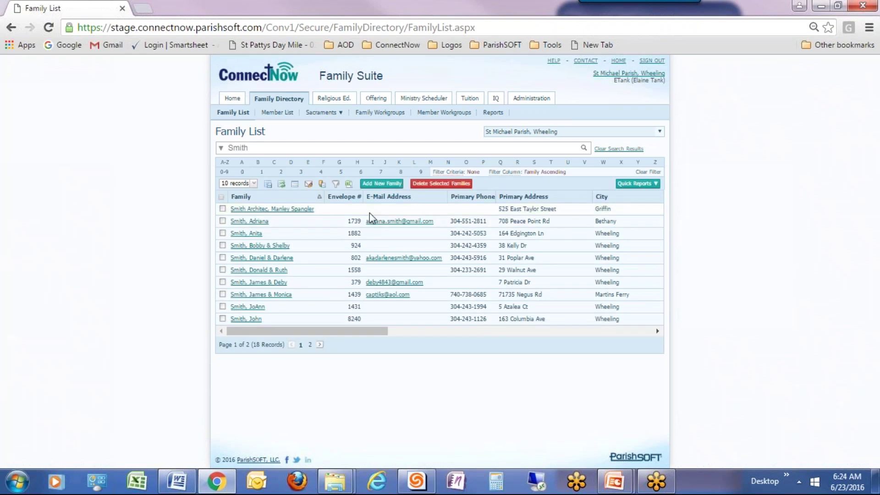
# - Start a new family and search all organizations for last name 'Smith'
pyautogui.click(378, 190)
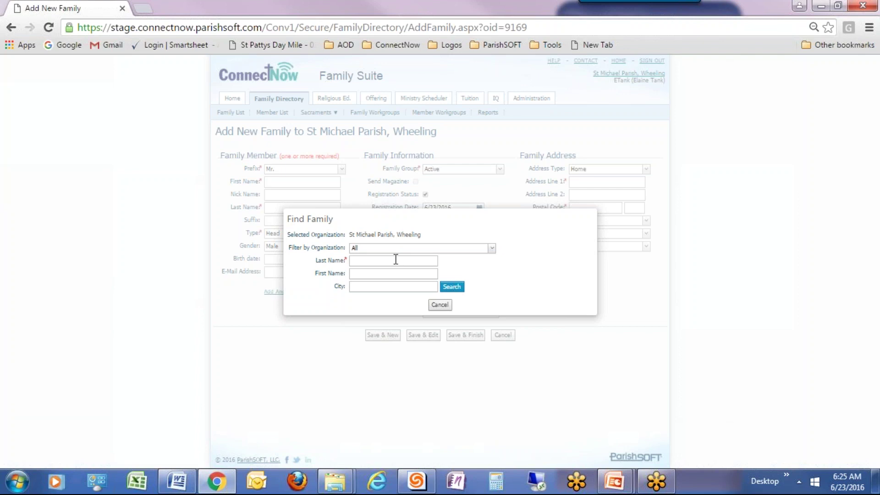
pyautogui.click(373, 261)
pyautogui.write('Smith')
pyautogui.click(459, 290)
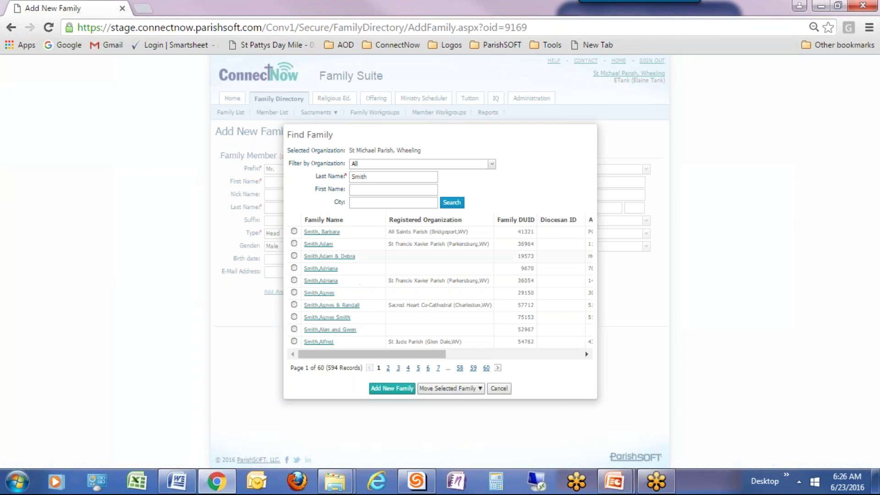
# - Narrow the Smith search to first names starting with G and scroll the results
pyautogui.click(359, 190)
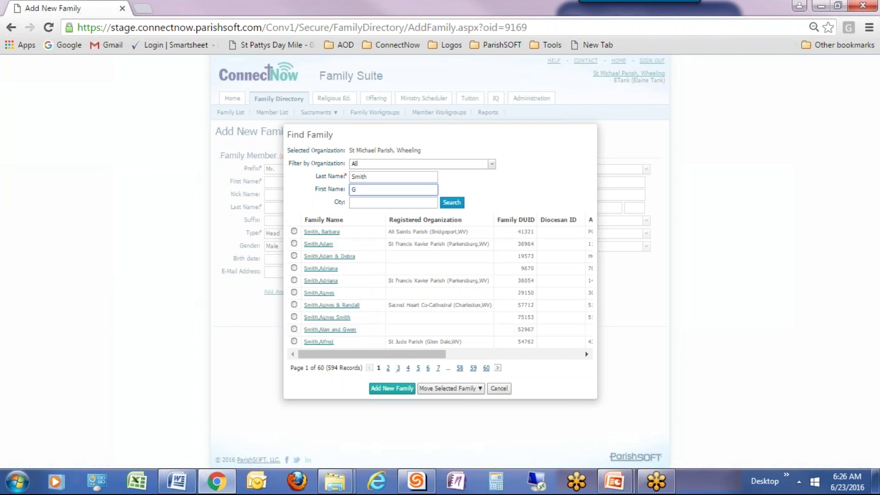
pyautogui.click(452, 204)
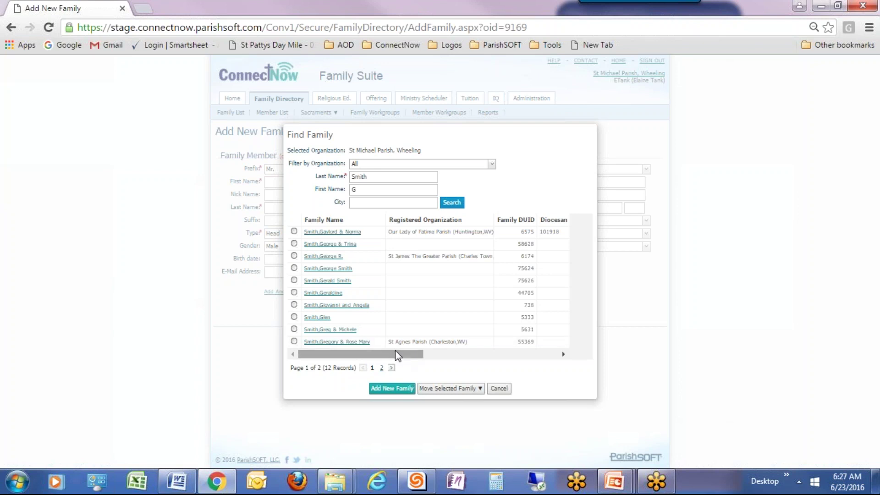
pyautogui.moveTo(399, 354); pyautogui.dragTo(375, 363)
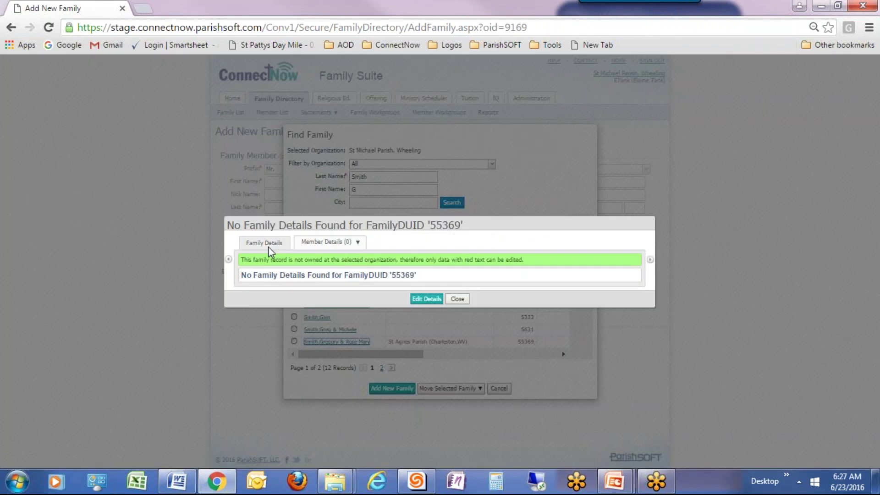
# - View the St Agnes Parish family's details, then close the popup
pyautogui.click(268, 246)
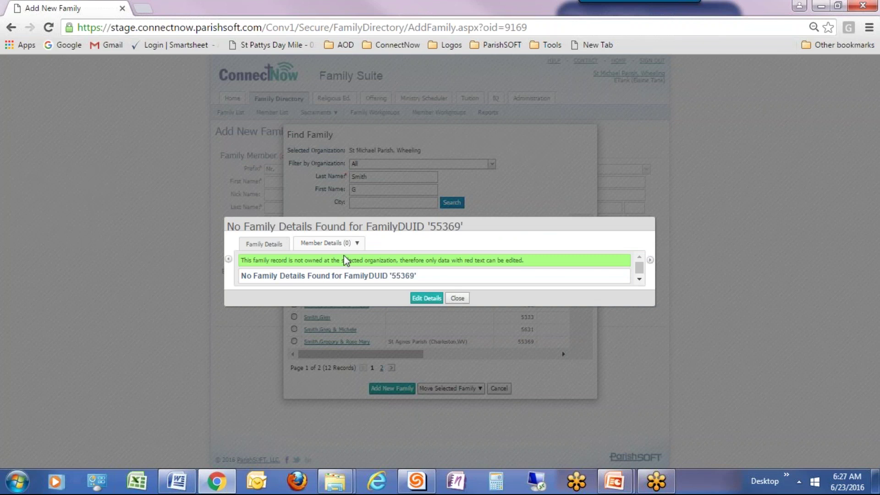
pyautogui.click(458, 298)
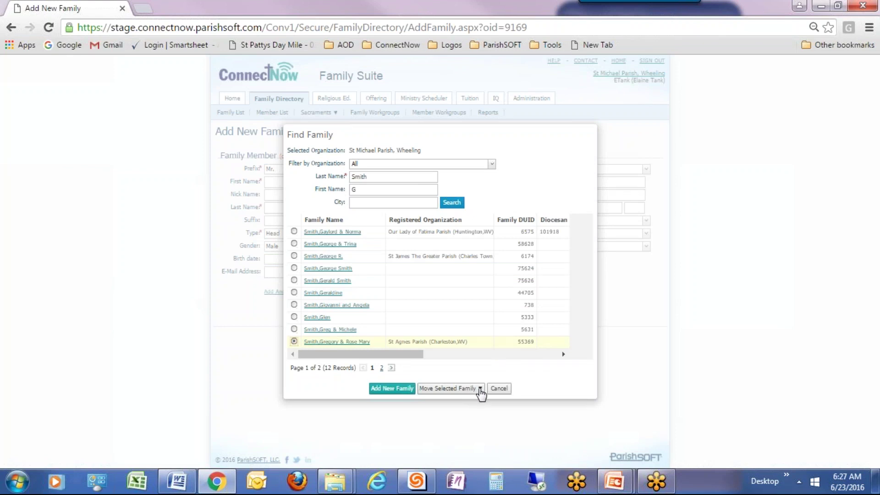
# - Move the chosen Smith family into St Michael Parish as registered and confirm
pyautogui.click(480, 389)
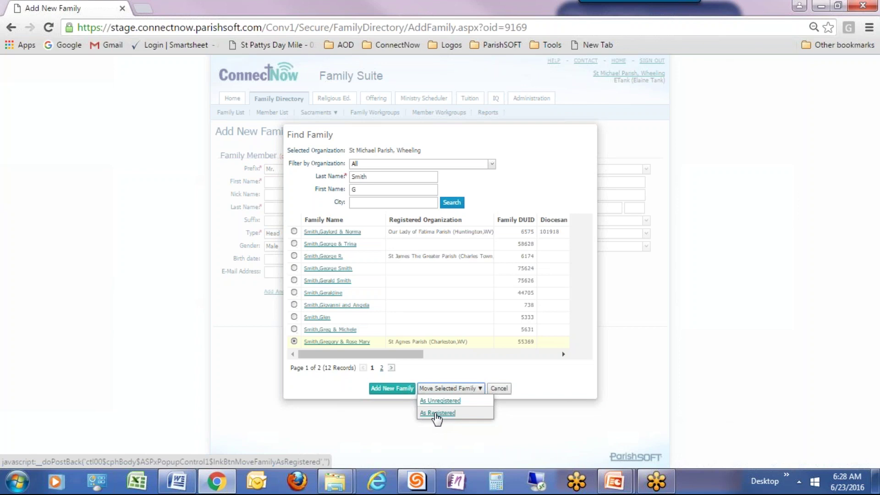
pyautogui.click(435, 413)
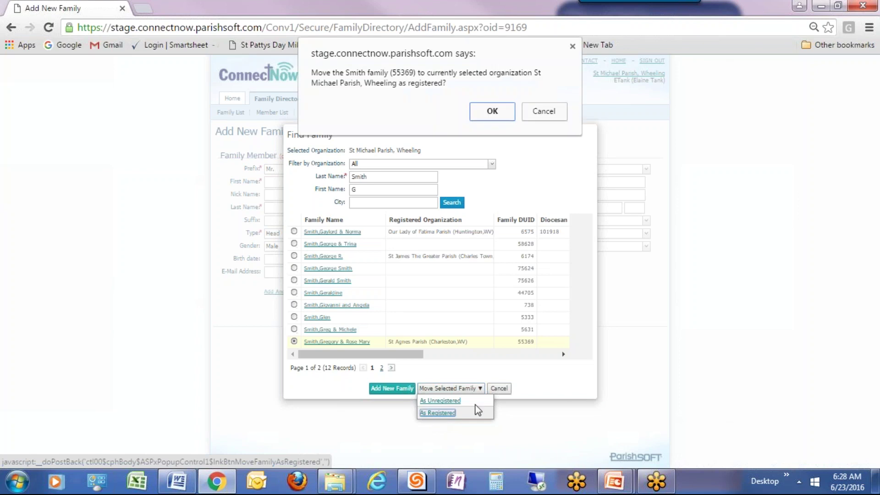
pyautogui.click(493, 112)
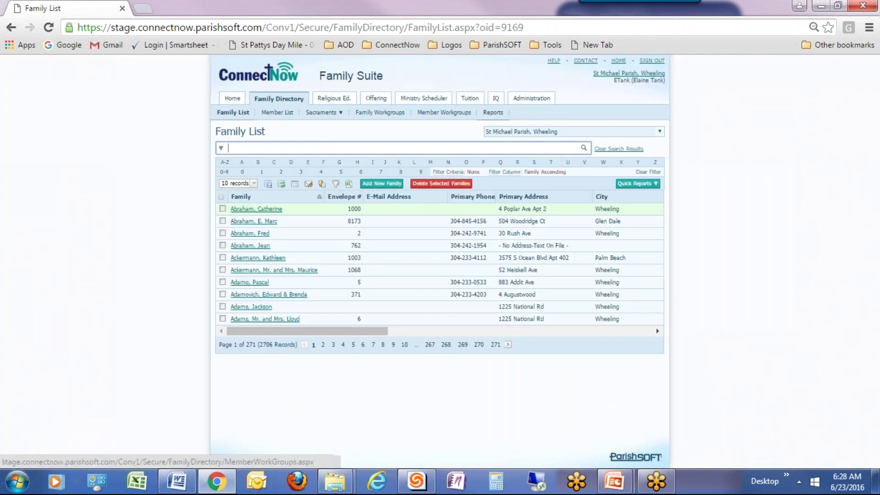
# - Search the Family List for 'Smith' to see 19 results including the moved family
pyautogui.click(323, 151)
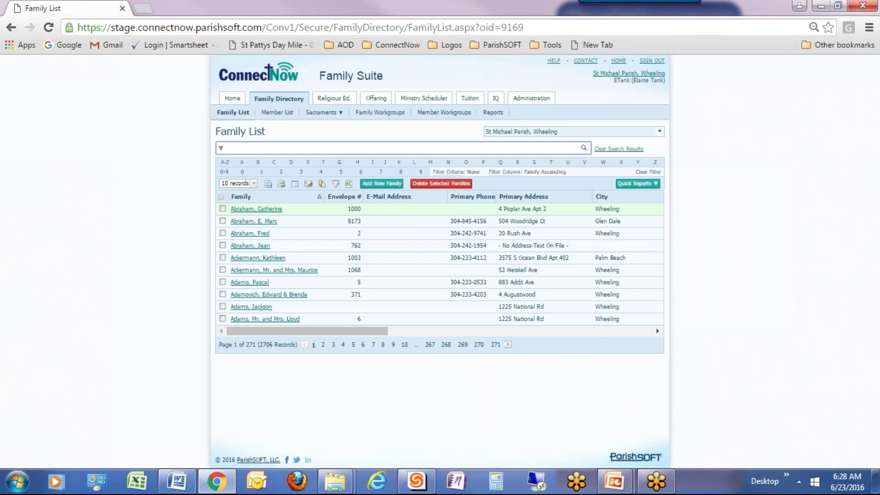
pyautogui.write('Smi')
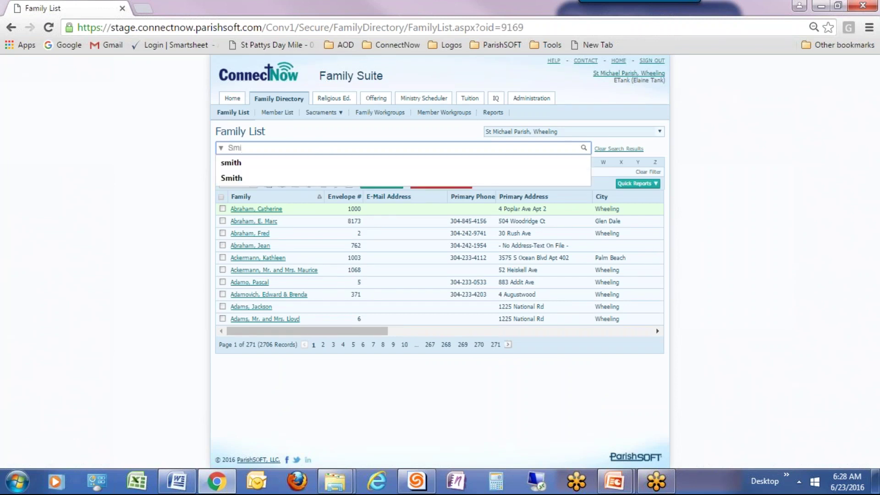
pyautogui.write('th')
pyautogui.press('Return')
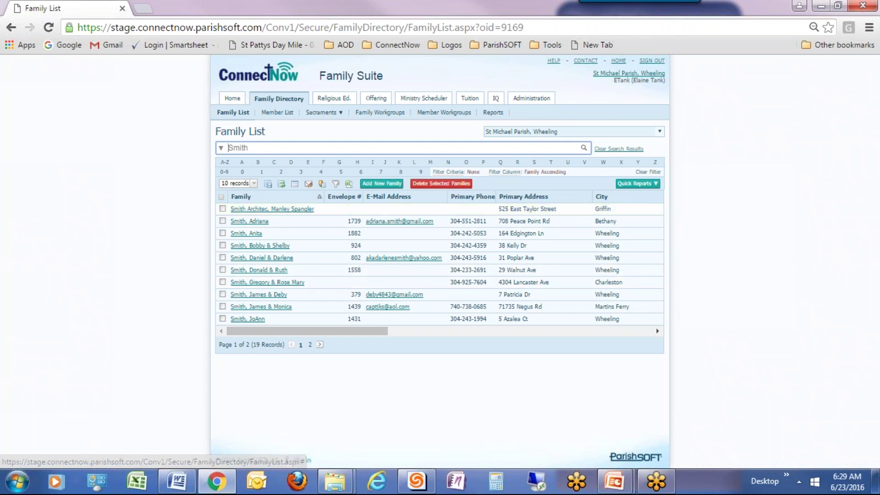
# - Search Find Family for the new member's surname and start a brand-new family
pyautogui.click(385, 186)
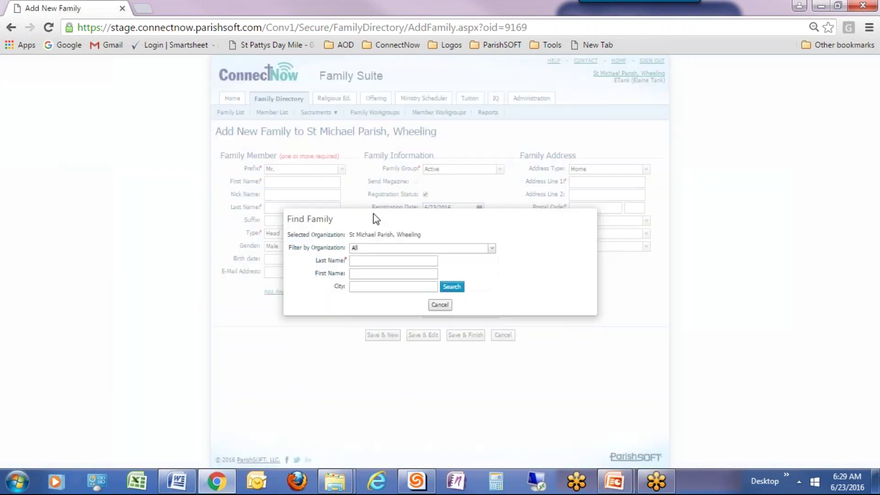
pyautogui.click(357, 261)
pyautogui.click(453, 287)
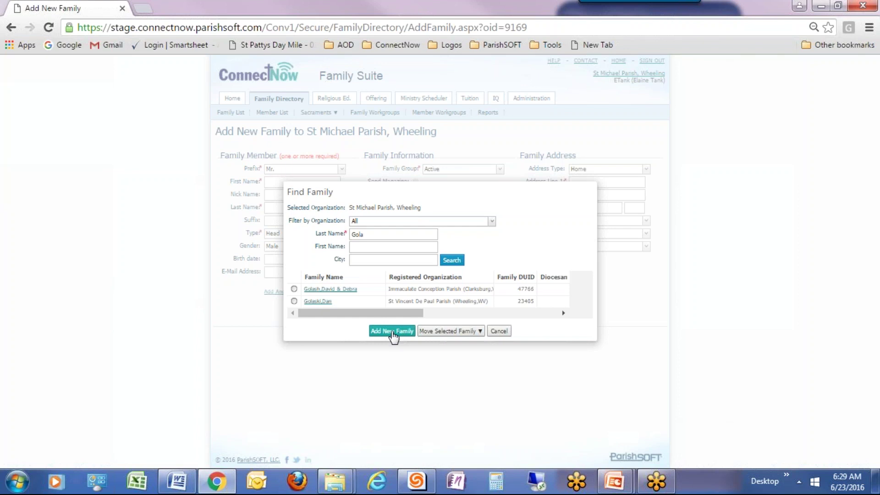
pyautogui.click(392, 332)
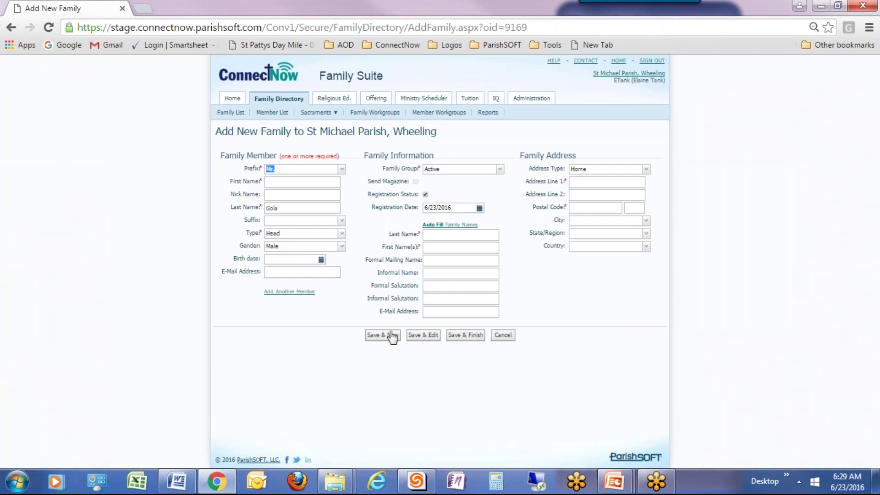
# - Enter the head member's first name and nickname
pyautogui.click(274, 182)
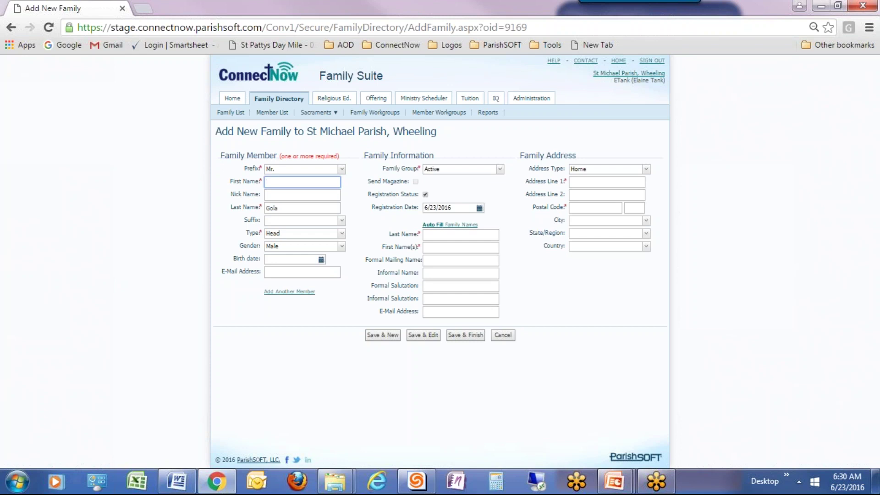
pyautogui.click(267, 195)
pyautogui.write('Tom')
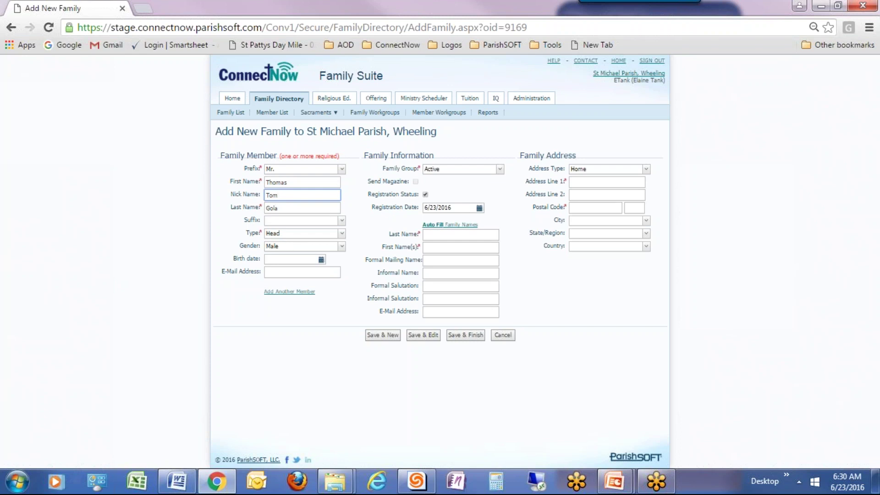
# - Keep Mr. as the prefix and Active as the family group
pyautogui.click(342, 169)
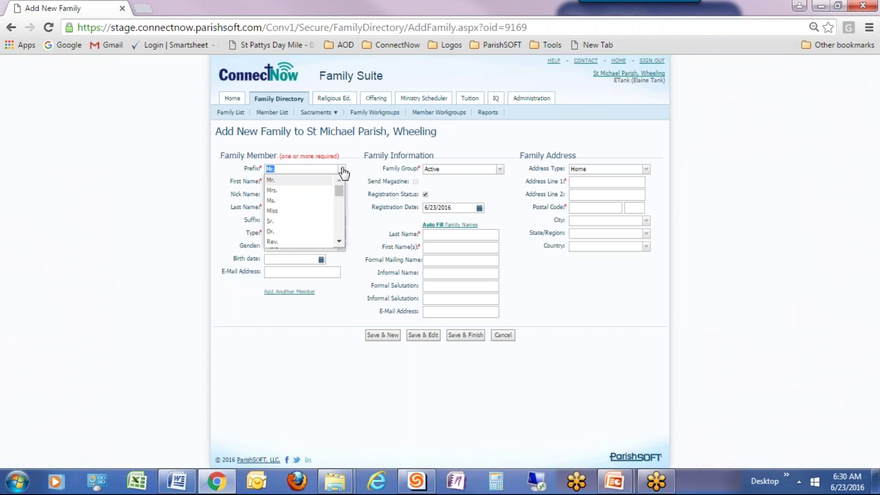
pyautogui.click(341, 169)
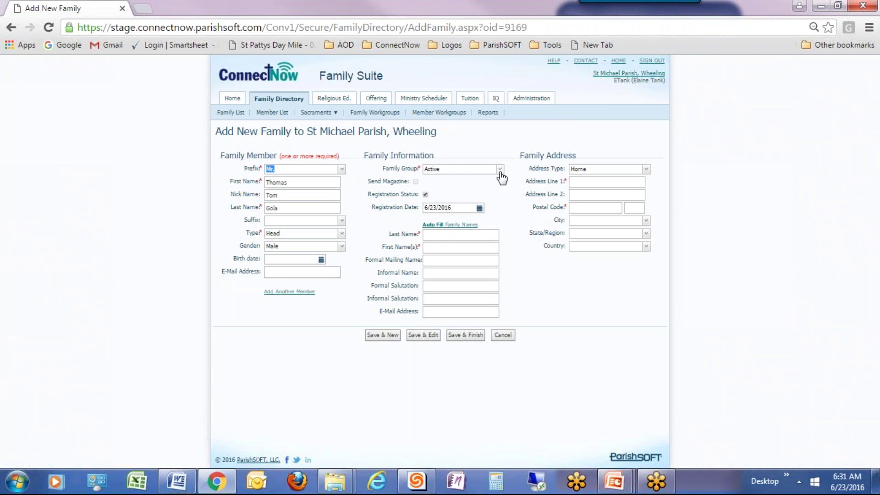
pyautogui.click(458, 175)
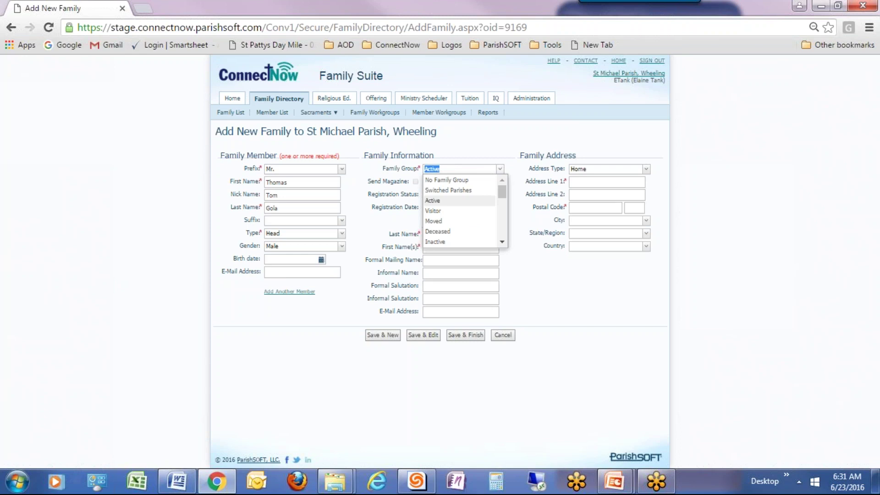
pyautogui.click(507, 174)
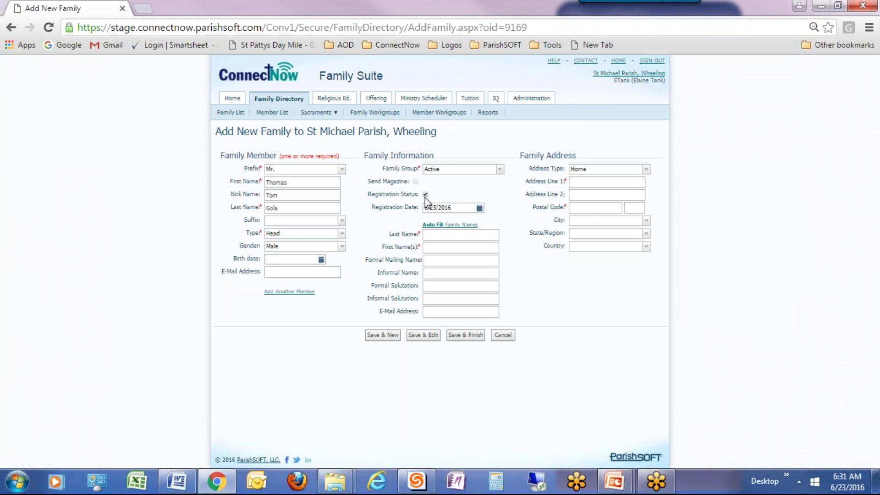
# - Enter the family's street address and postal code, then accept the matching city
pyautogui.click(575, 183)
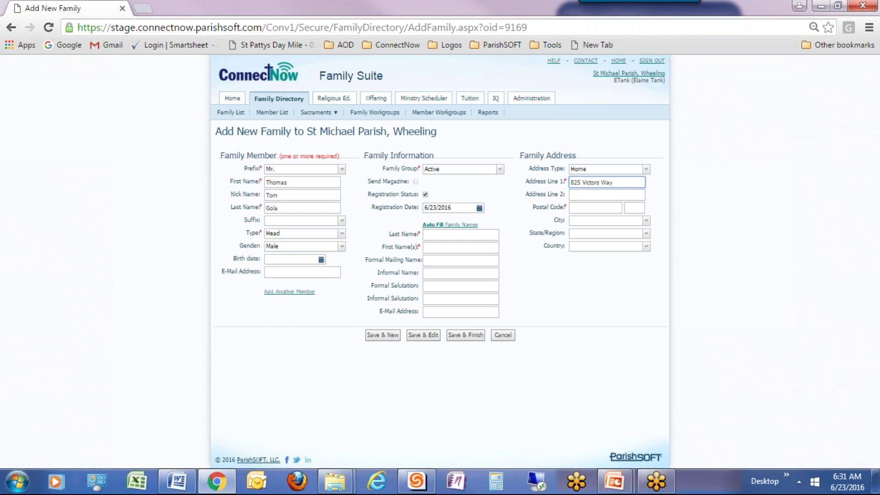
pyautogui.click(573, 208)
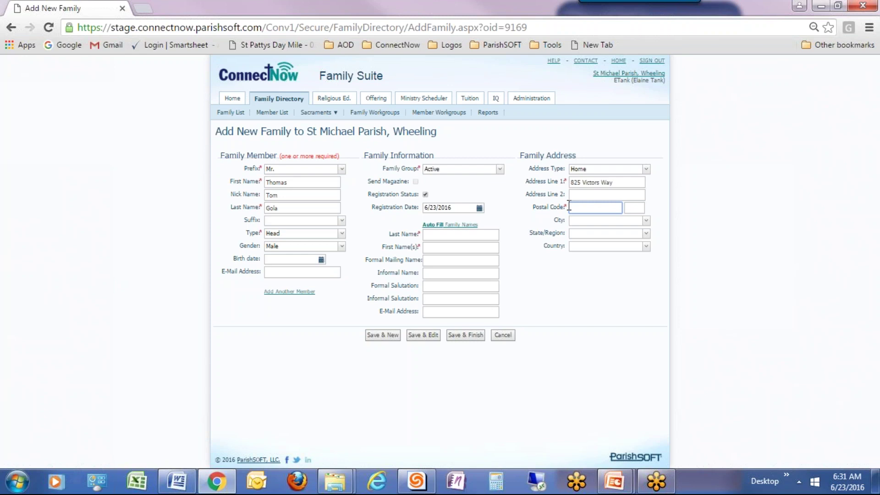
pyautogui.write('48108')
pyautogui.press('Tab')
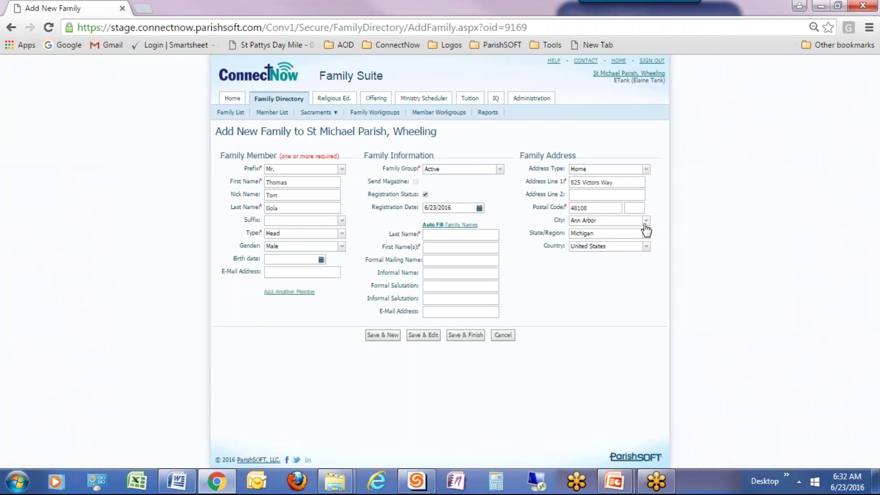
pyautogui.click(645, 224)
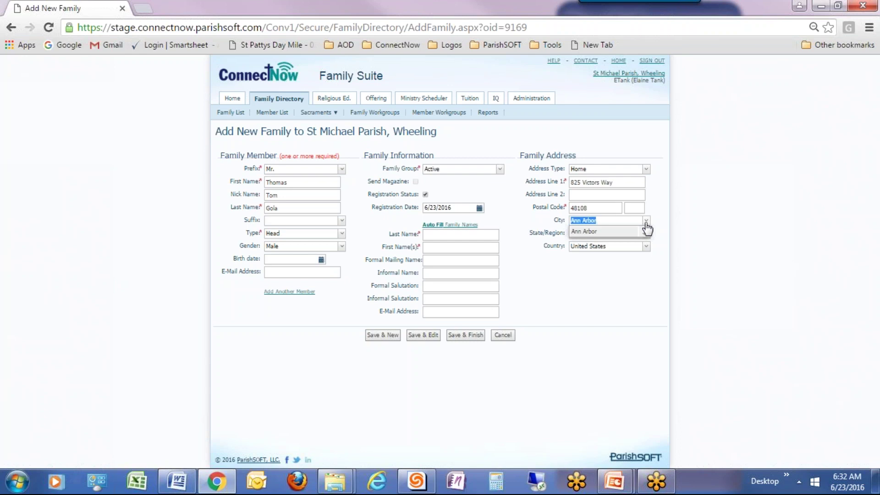
pyautogui.click(645, 225)
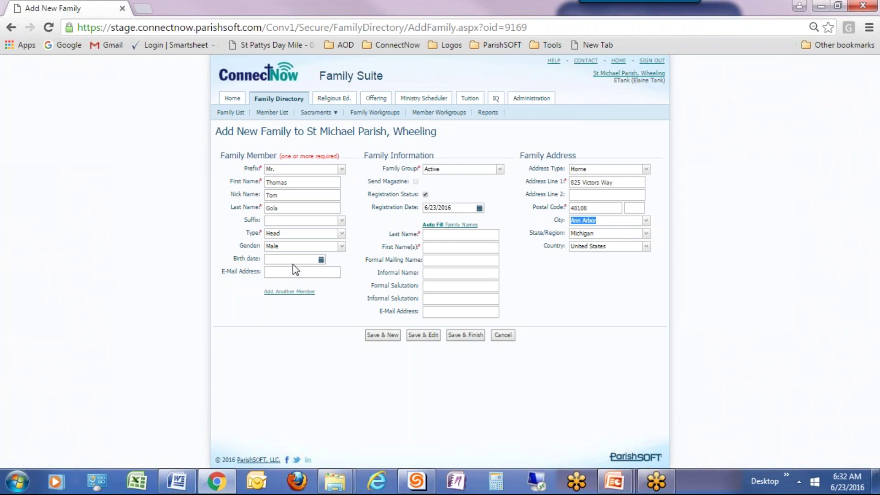
# - Store the first member and enter a second member with prefix Mrs. and her names
pyautogui.click(280, 298)
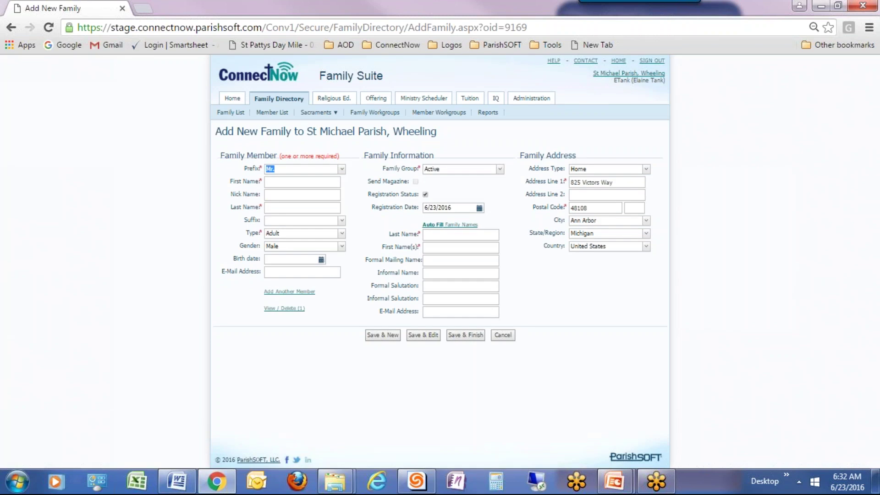
pyautogui.click(342, 169)
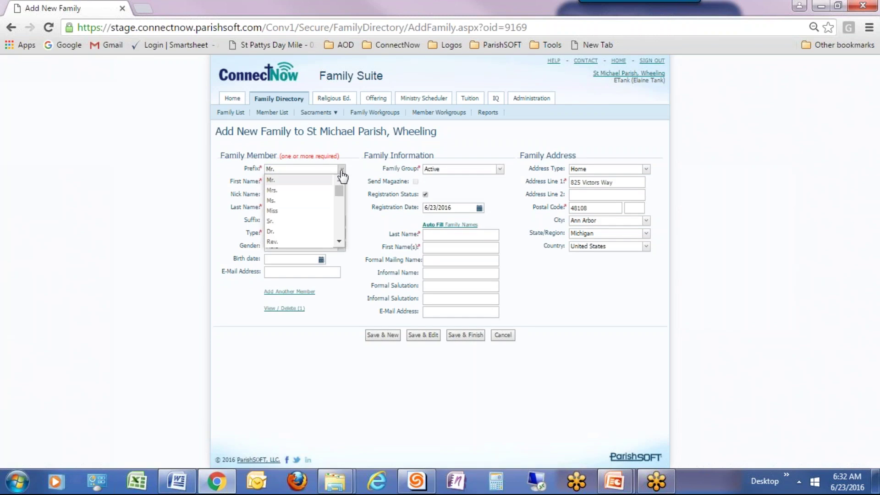
pyautogui.click(310, 190)
pyautogui.click(297, 182)
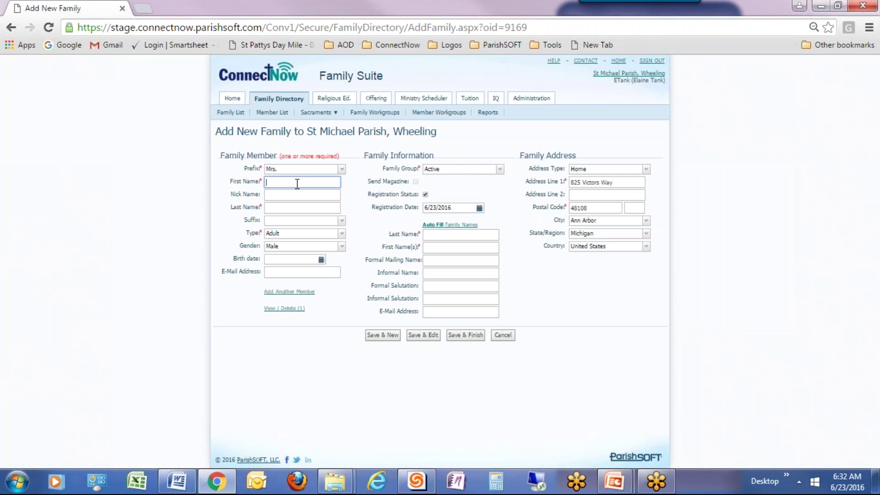
pyautogui.press('Tab')
pyautogui.press('Tab')
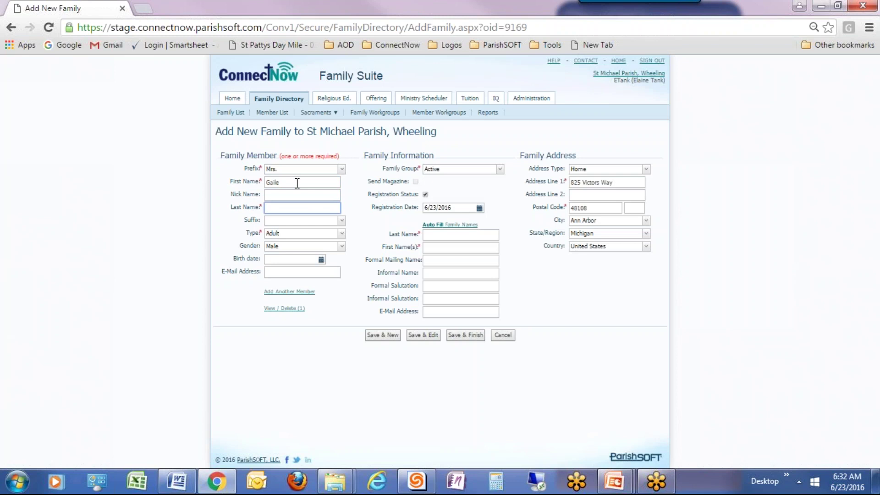
# - Set the second member's type to Wife
pyautogui.click(342, 233)
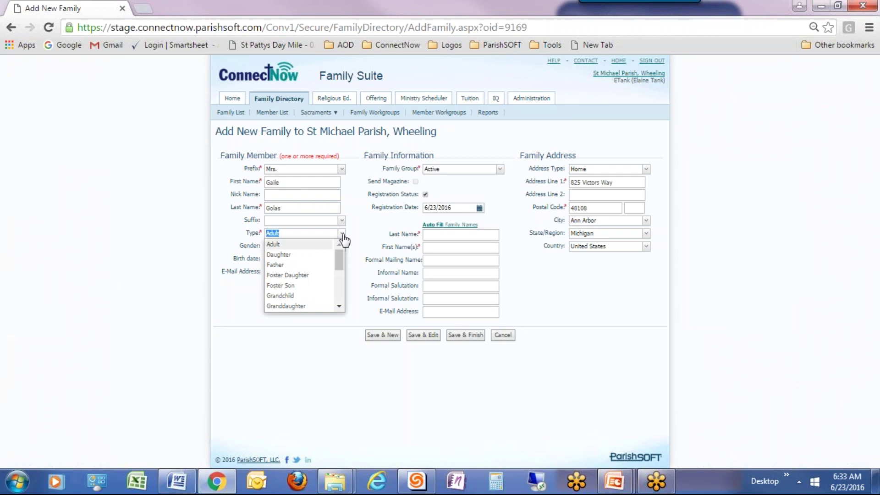
pyautogui.write('S')
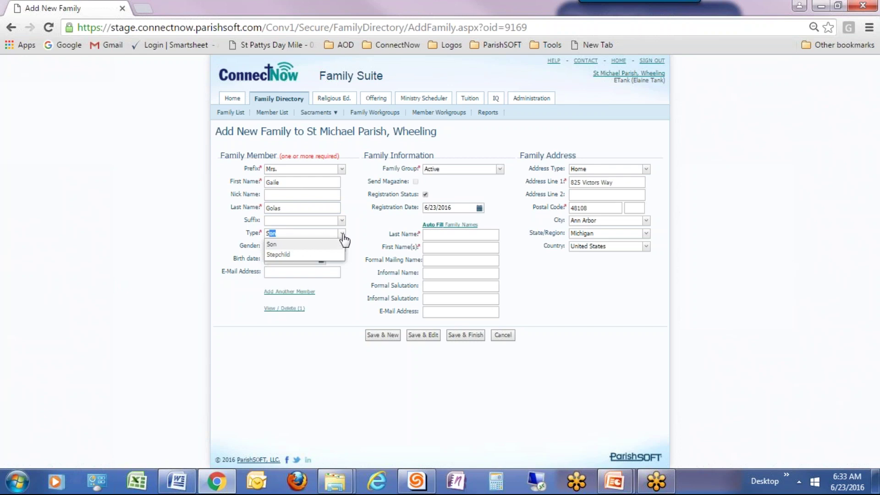
pyautogui.press('BackSpace')
pyautogui.press('BackSpace')
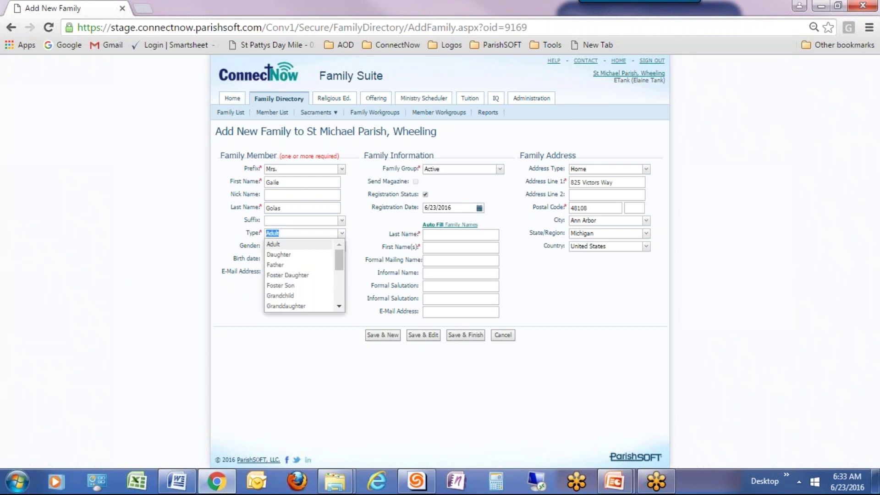
pyautogui.write('Wife')
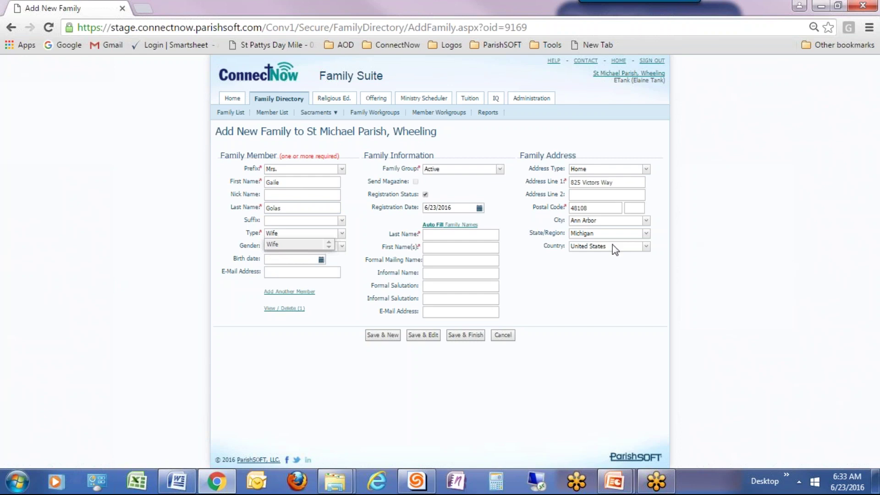
pyautogui.press('Tab')
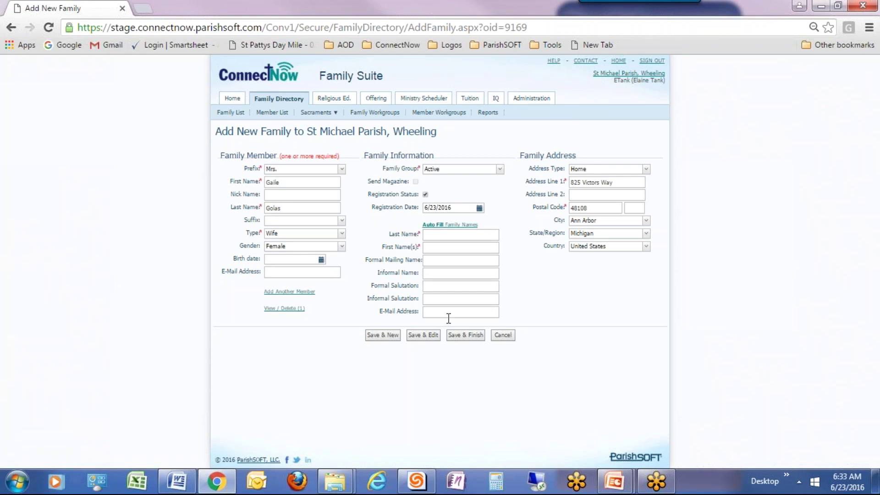
# - Auto-fill the family names from both members, then Save & Finish the family
pyautogui.click(448, 228)
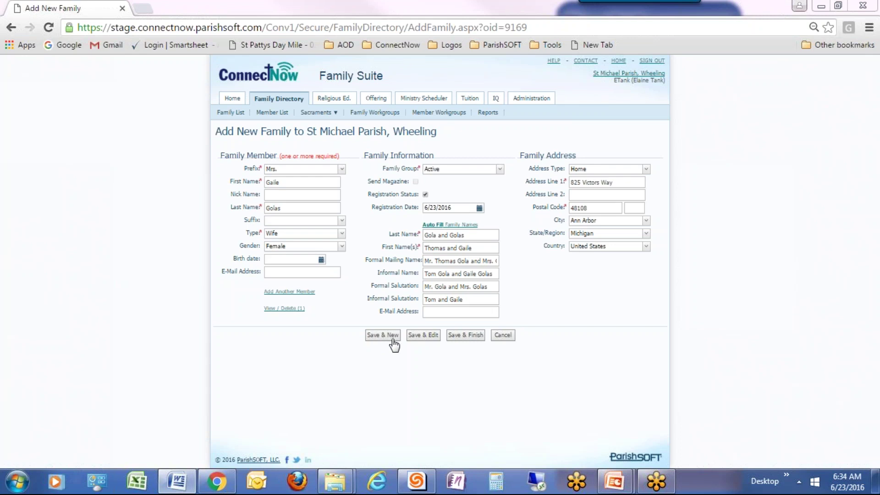
pyautogui.click(465, 339)
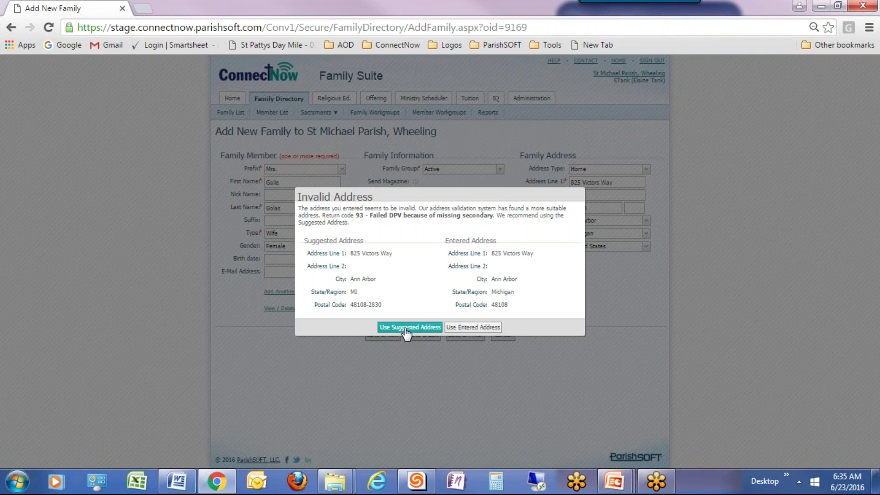
# - Accept the suggested corrected address so the family saves
pyautogui.click(408, 327)
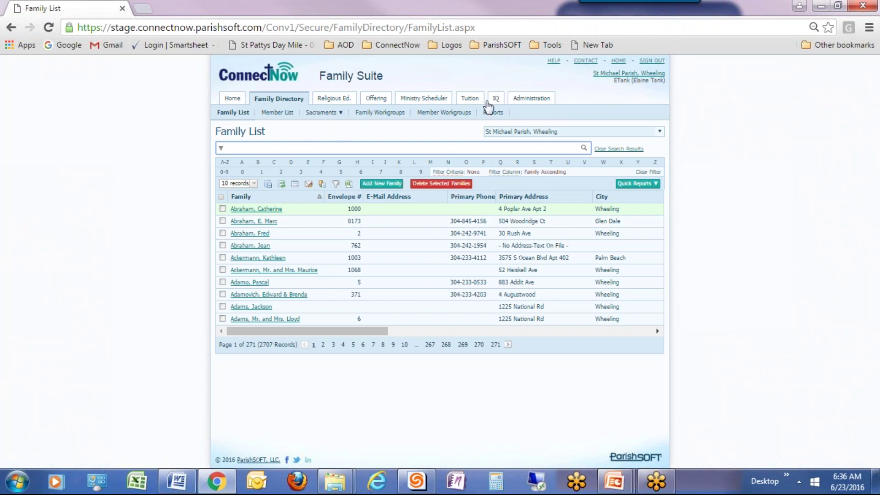
# - Open Administration > Manage Staff and select the first row of the 69-record Staff List
pyautogui.click(530, 98)
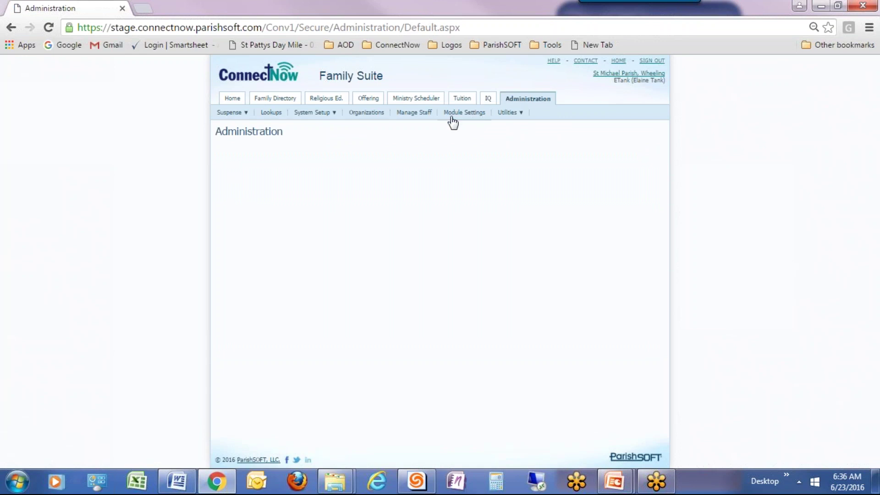
pyautogui.click(411, 114)
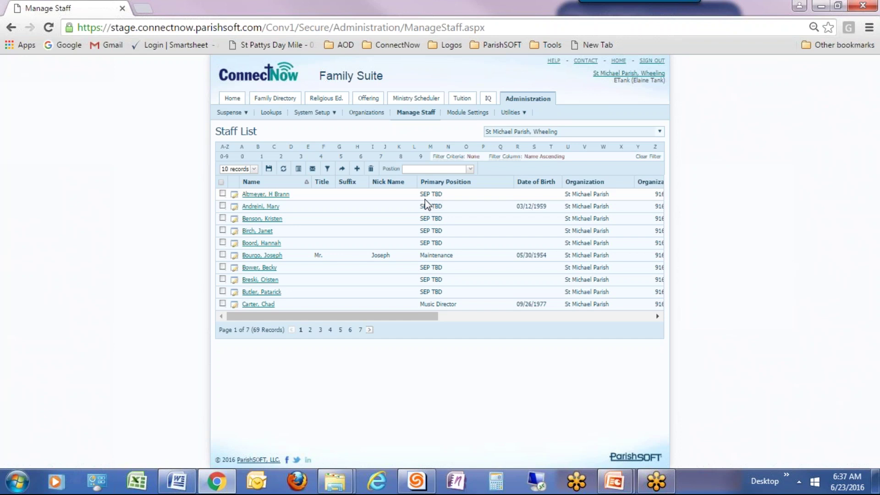
pyautogui.click(424, 198)
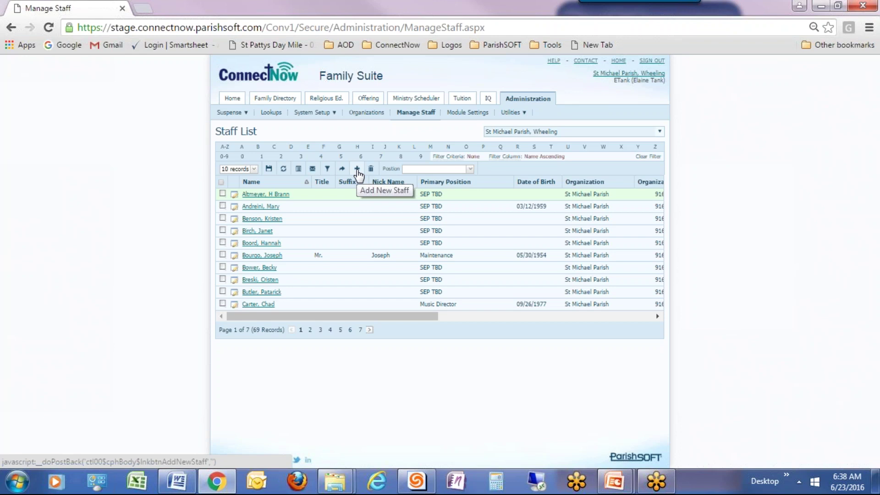
# - Start a new staff entry and search members by the new member's last name
pyautogui.click(357, 171)
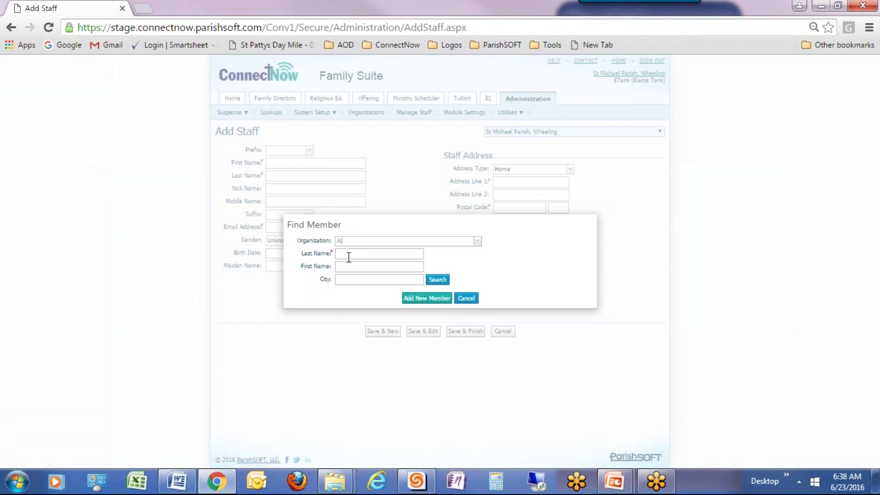
pyautogui.click(345, 255)
pyautogui.write('Golas')
pyautogui.click(437, 281)
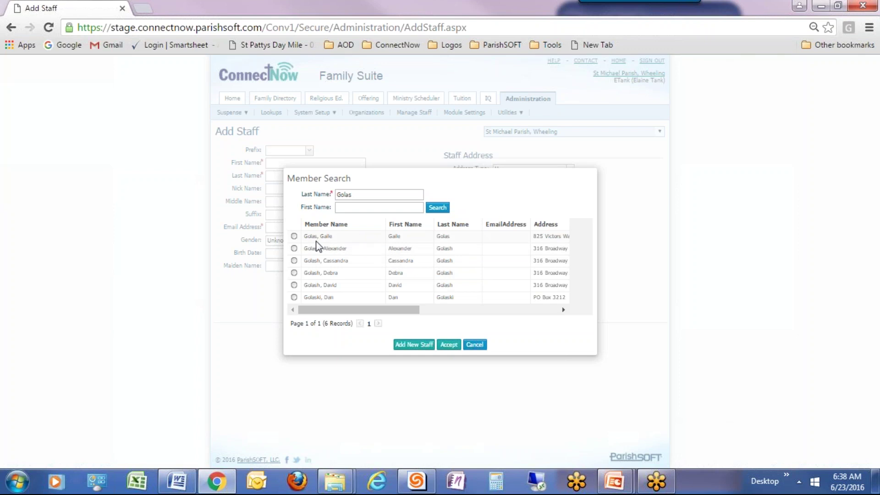
# - Shorten the surname, search again, and select the matching member among 7 results
pyautogui.click(355, 195)
pyautogui.press('BackSpace')
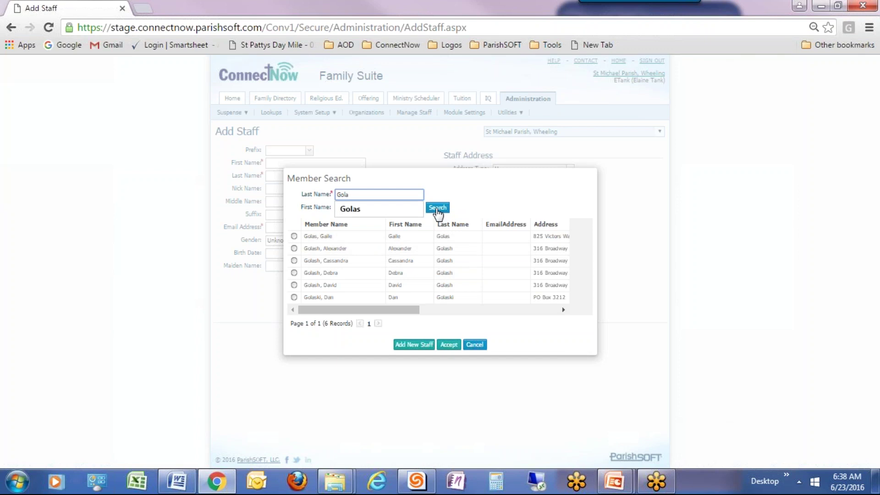
pyautogui.click(437, 208)
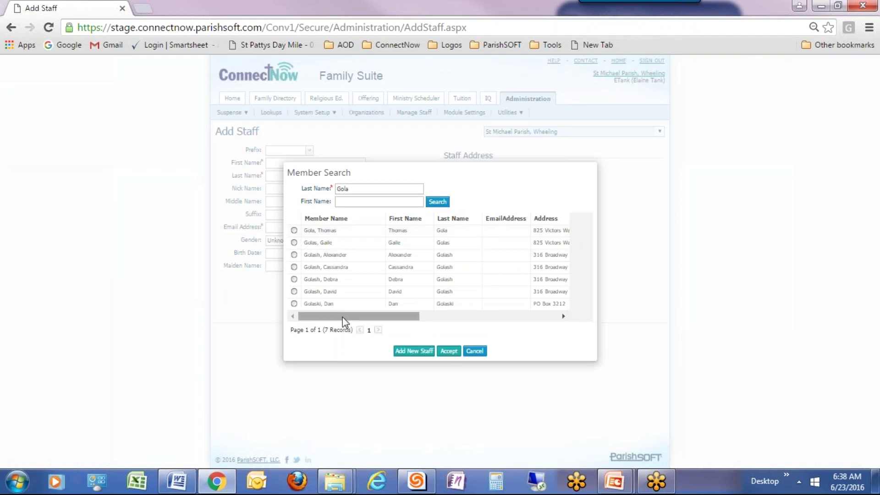
pyautogui.moveTo(381, 320); pyautogui.dragTo(344, 328)
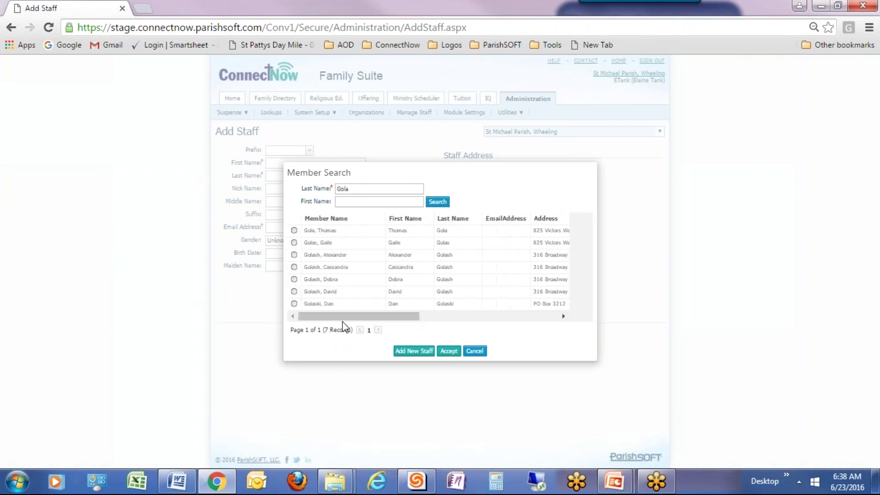
pyautogui.click(293, 231)
# - Accept the chosen member as staff and dismiss the success confirmation
pyautogui.click(449, 352)
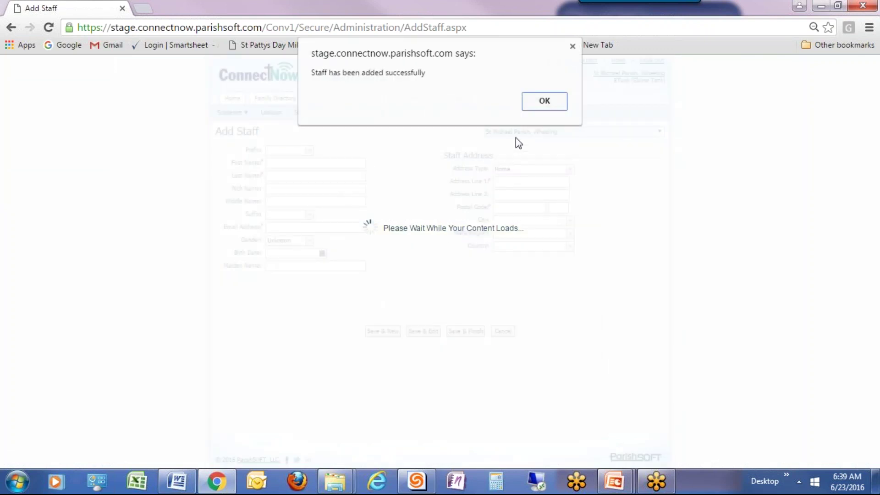
pyautogui.click(541, 104)
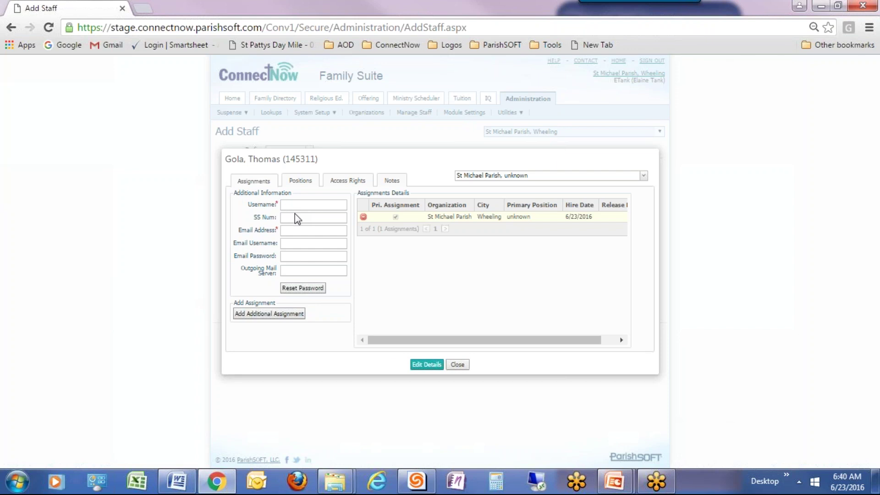
# - Put the staff record into edit mode and enter the staff username
pyautogui.click(421, 365)
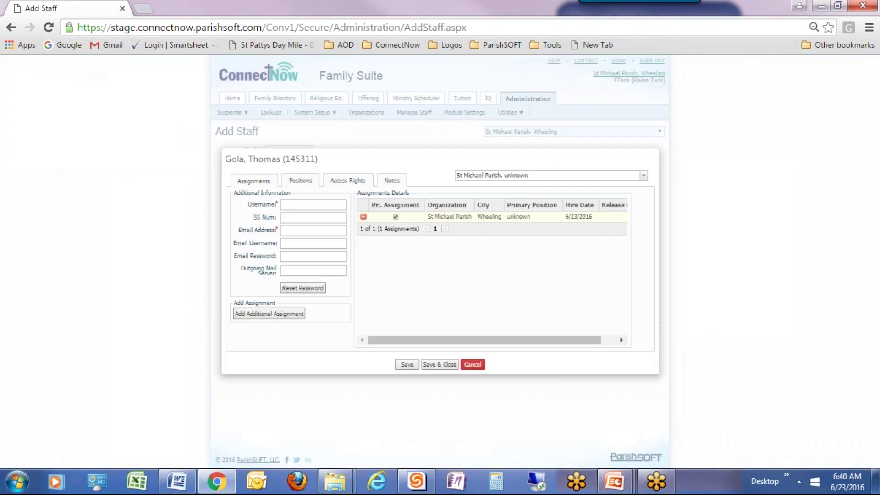
pyautogui.click(294, 203)
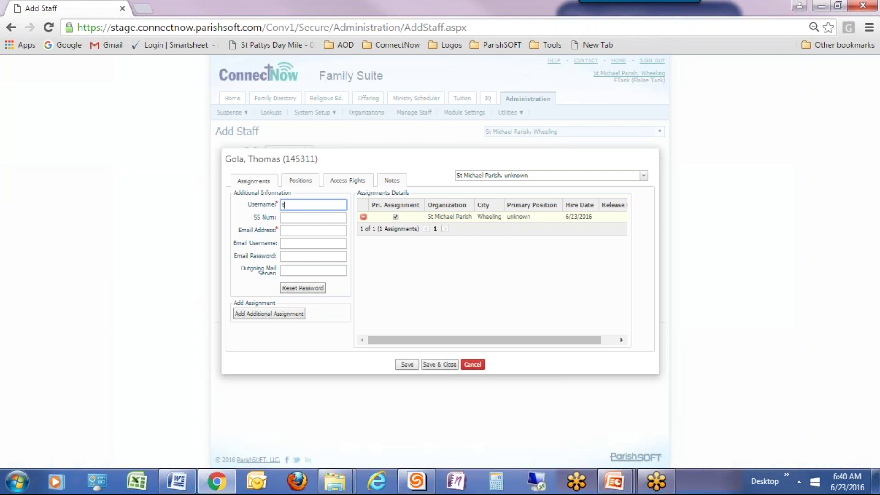
# - Enter the staff e-mail address, save the details, and reopen the record for editing
pyautogui.click(291, 229)
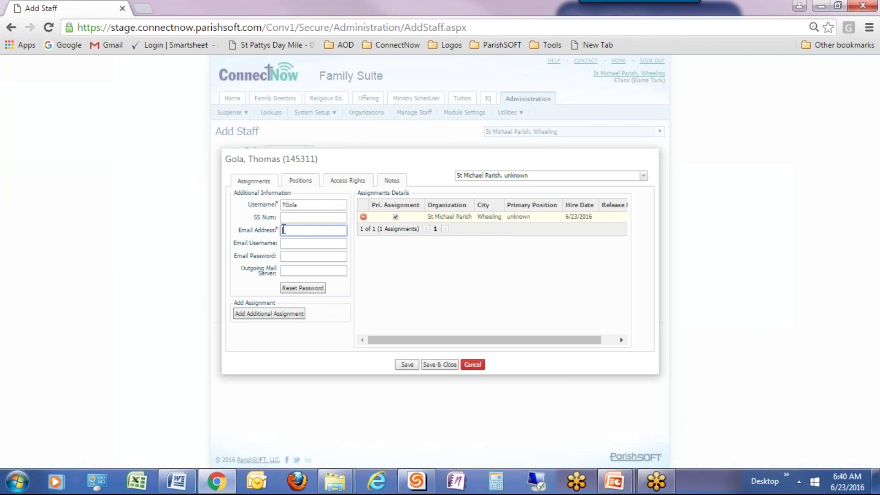
pyautogui.write('TGola@demo')
pyautogui.write('.com')
pyautogui.click(407, 365)
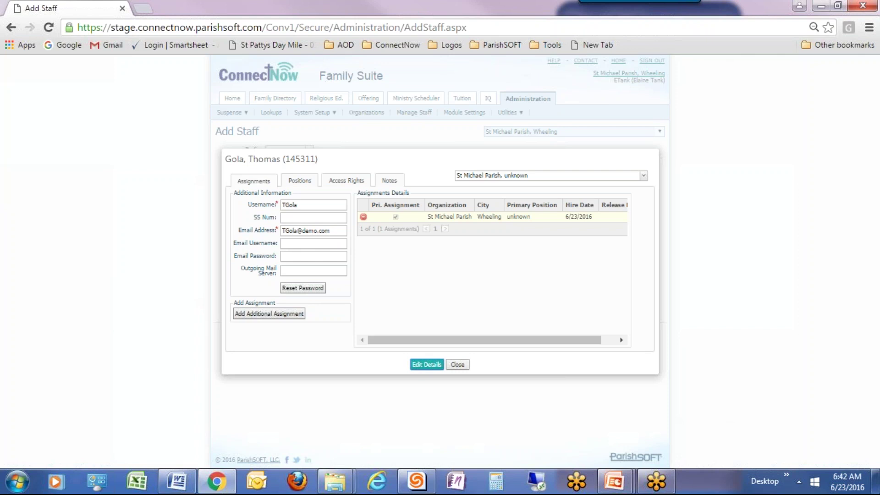
pyautogui.click(426, 364)
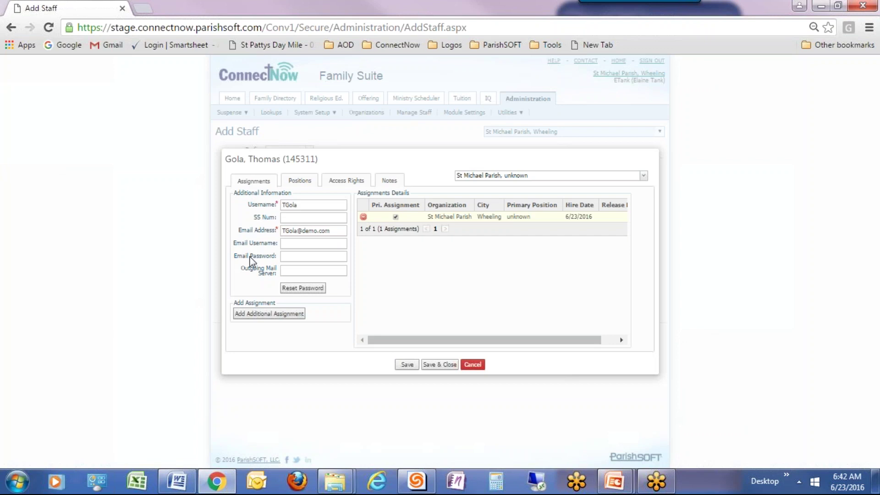
# - Make Administrator (lay) the top, primary position and remove the unknown position
pyautogui.click(299, 182)
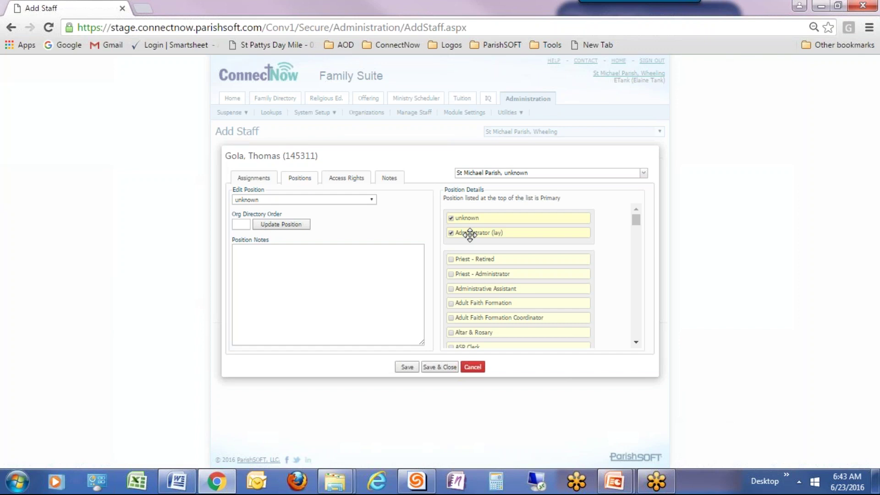
pyautogui.moveTo(469, 234); pyautogui.dragTo(470, 215)
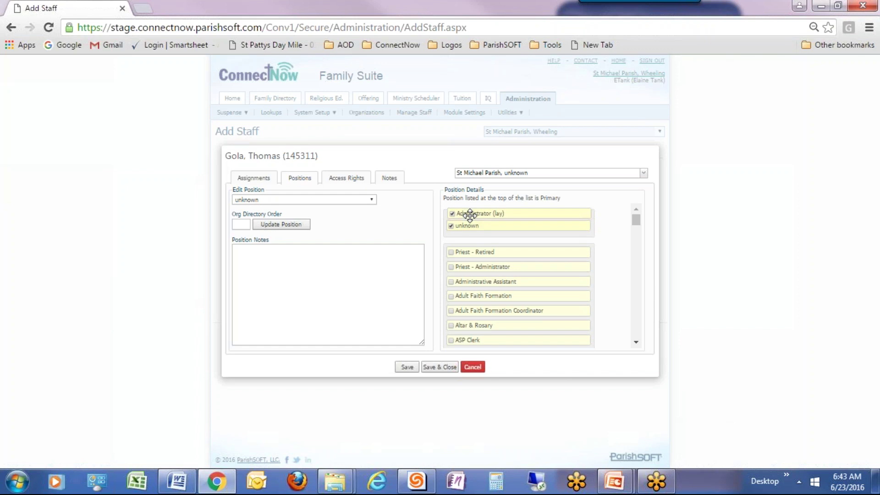
pyautogui.moveTo(470, 214); pyautogui.dragTo(469, 226)
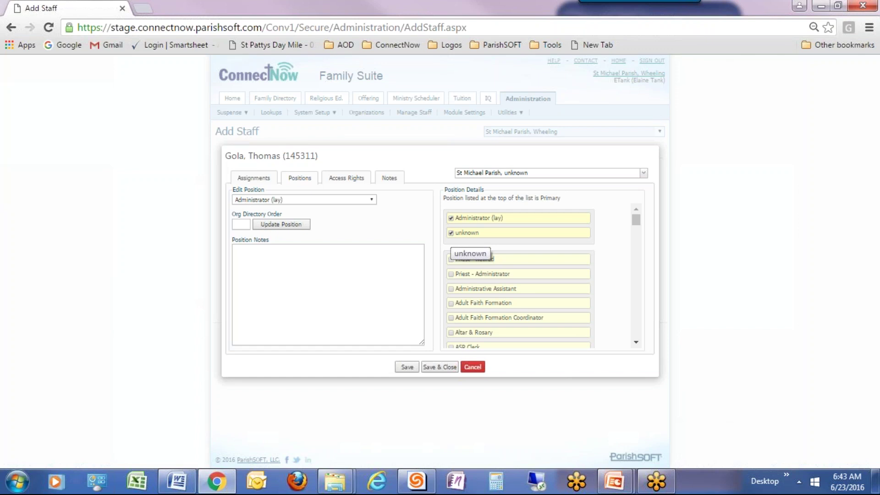
pyautogui.click(451, 233)
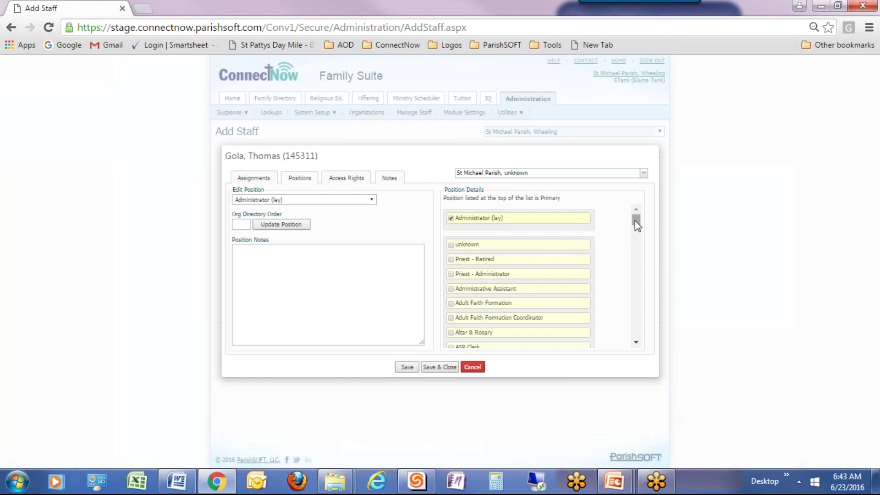
# - Tick Scout Leader in the Position Details list as an additional position
pyautogui.moveTo(634, 221); pyautogui.dragTo(633, 276)
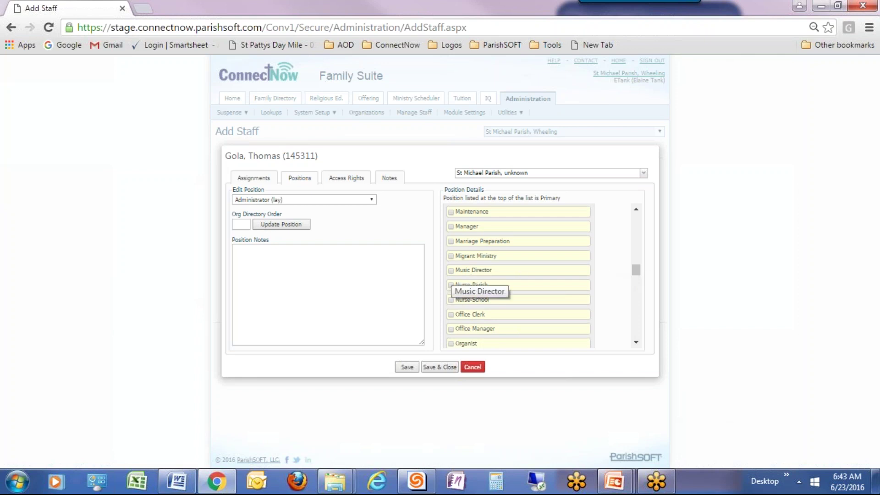
pyautogui.moveTo(637, 275); pyautogui.dragTo(635, 312)
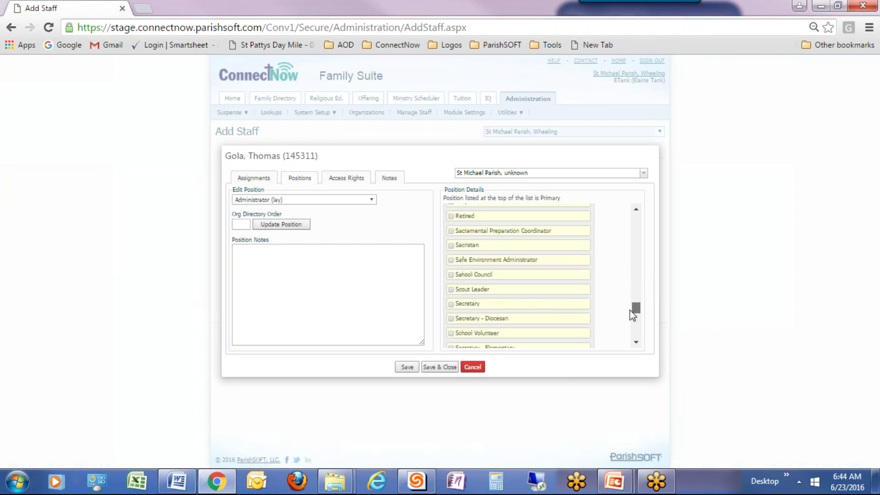
pyautogui.click(451, 290)
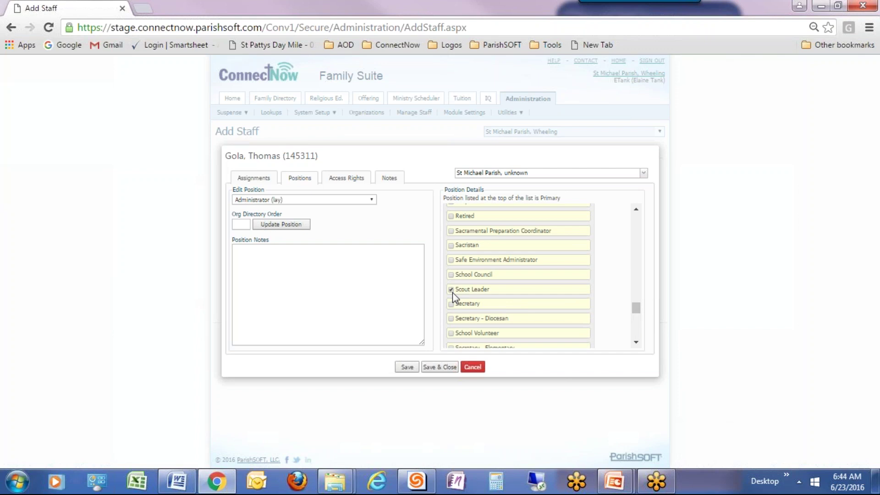
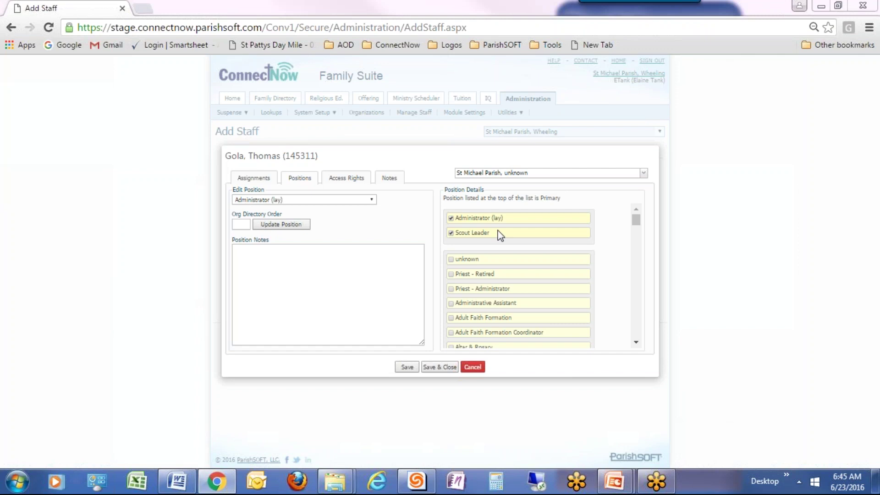
# - Show the Access Rights permissions for the new staff member starting 6/23/2016
pyautogui.click(349, 177)
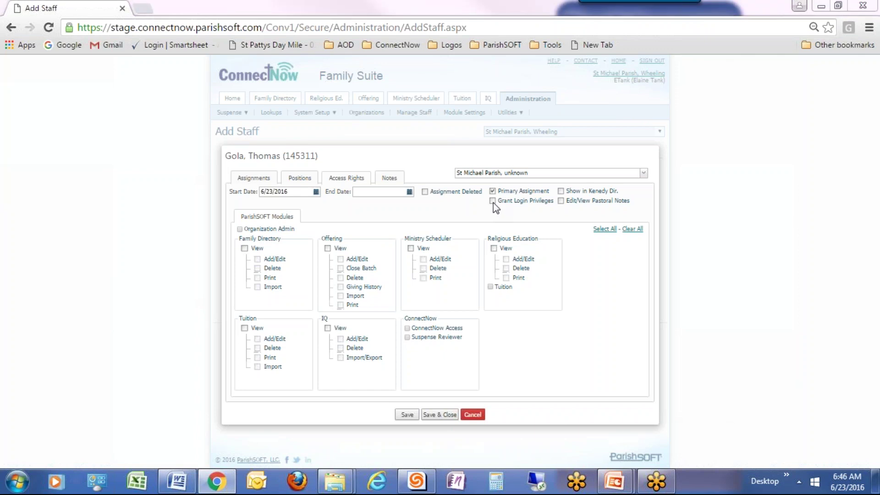
# - Review the Assignments and Positions details, then save and close the new staff record
pyautogui.click(248, 180)
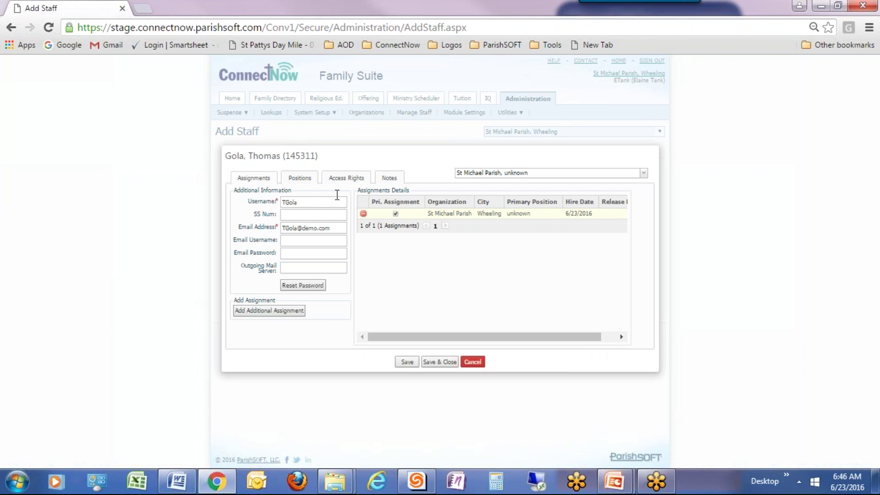
pyautogui.click(304, 183)
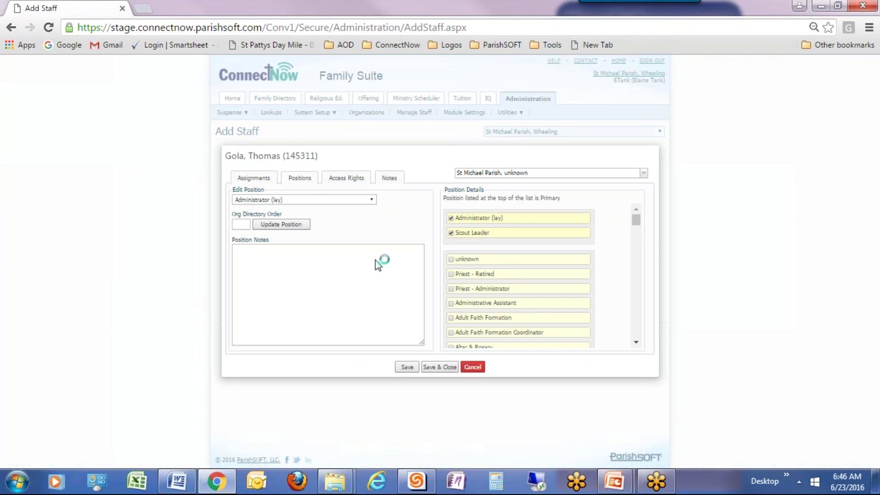
pyautogui.click(444, 369)
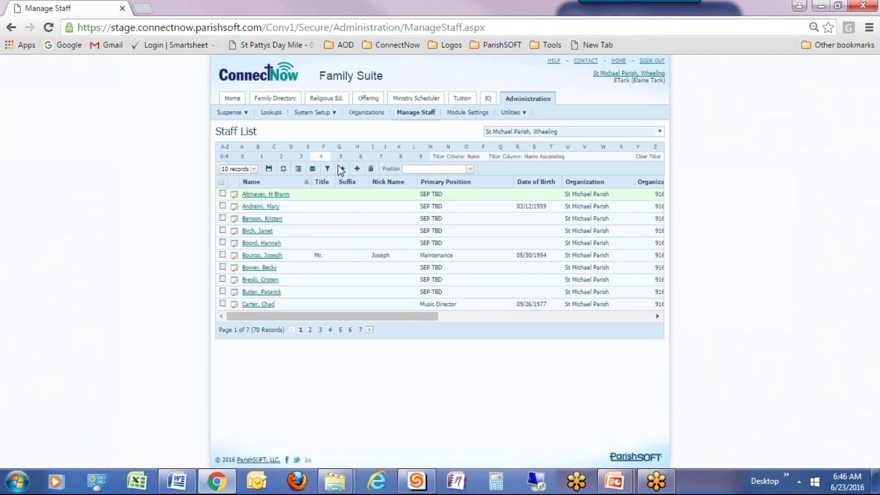
# - Filter the Staff List to names starting with G and open a SEP TBD staff member's record
pyautogui.click(339, 147)
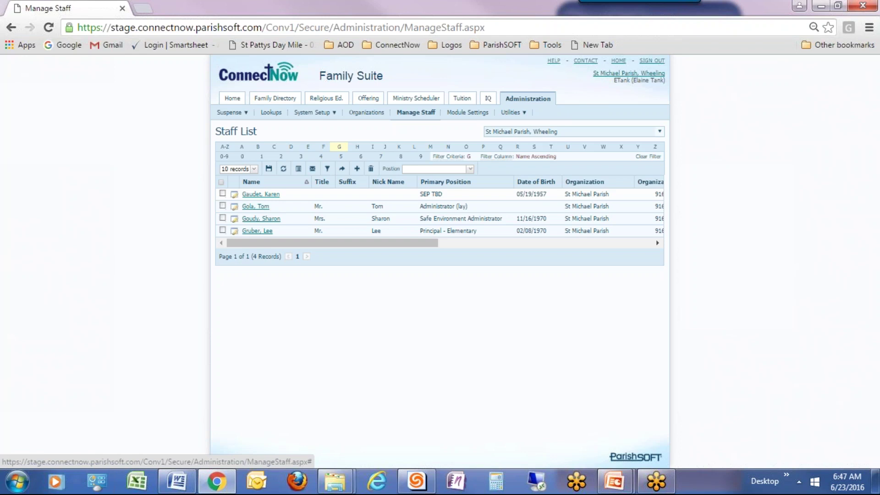
pyautogui.click(265, 197)
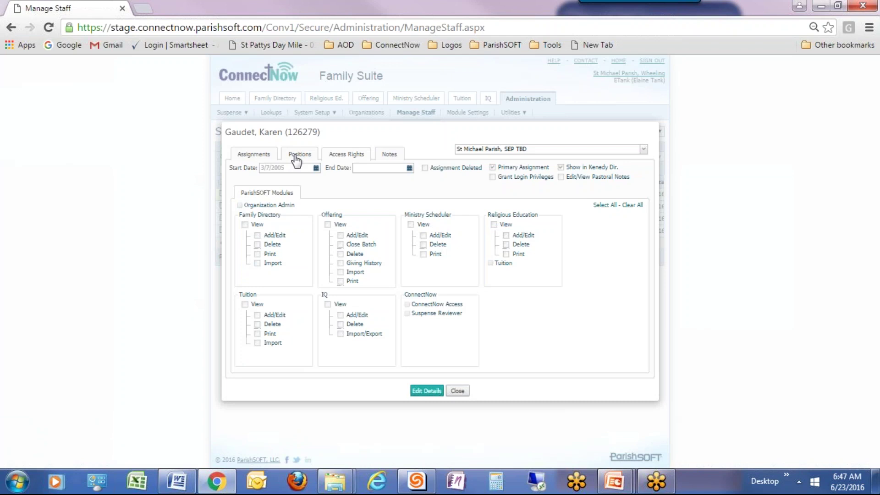
# - Replace the SEP TBD position with Day Care as the primary position and try saving
pyautogui.click(296, 159)
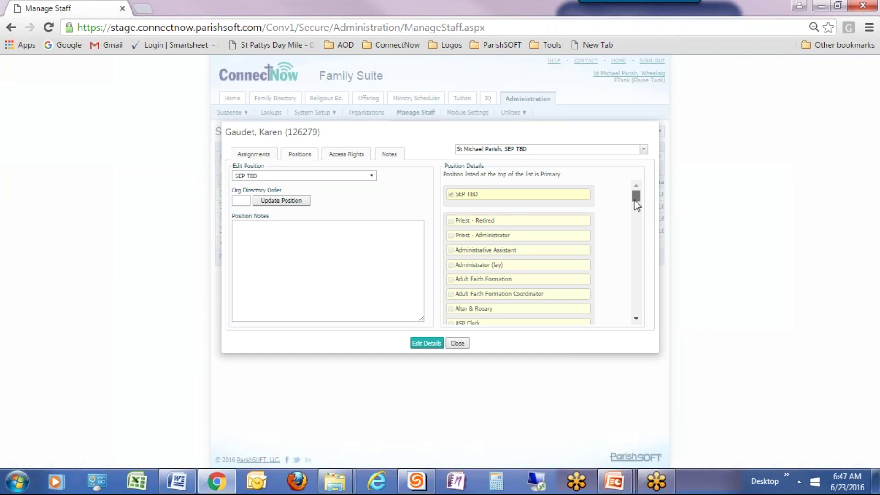
pyautogui.moveTo(634, 202); pyautogui.dragTo(637, 227)
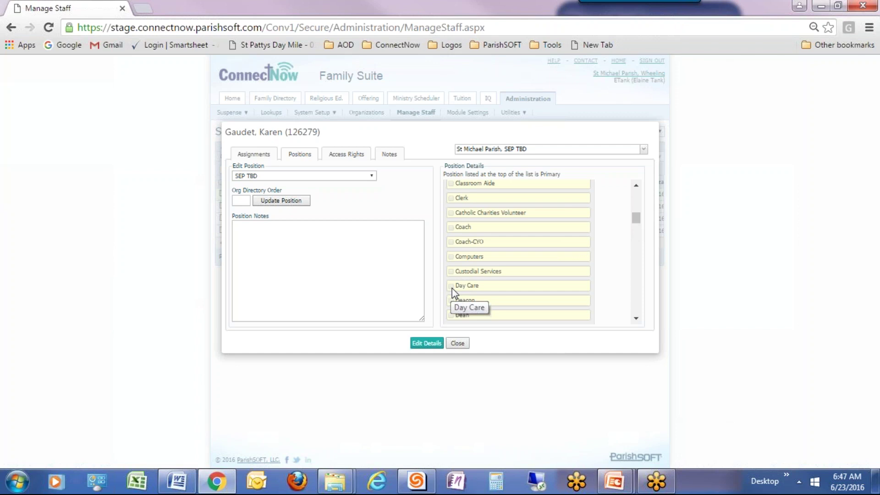
pyautogui.click(434, 344)
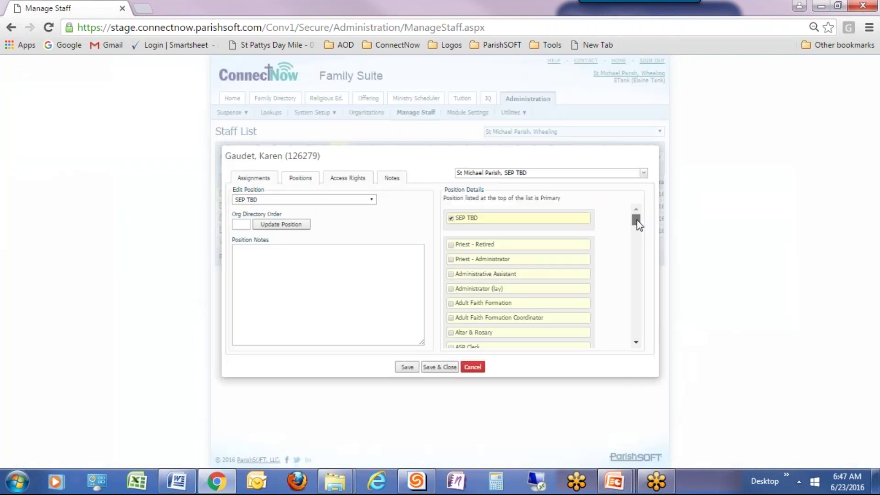
pyautogui.moveTo(636, 221); pyautogui.dragTo(636, 245)
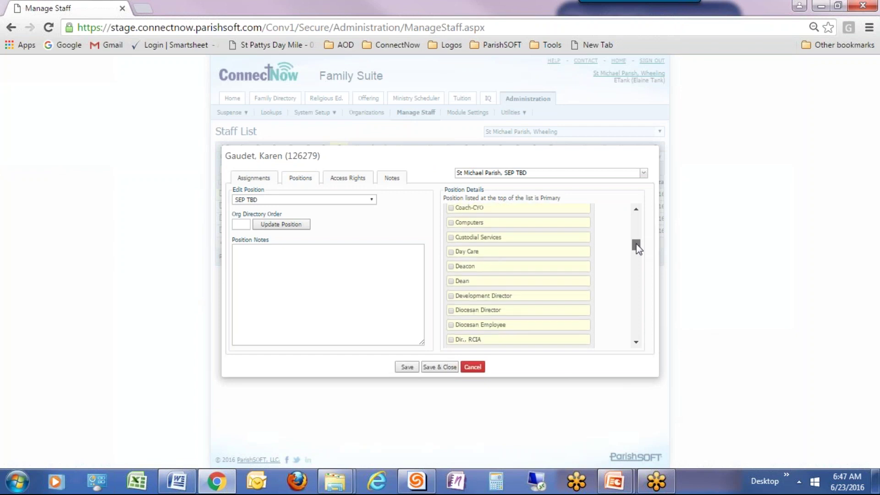
pyautogui.click(451, 252)
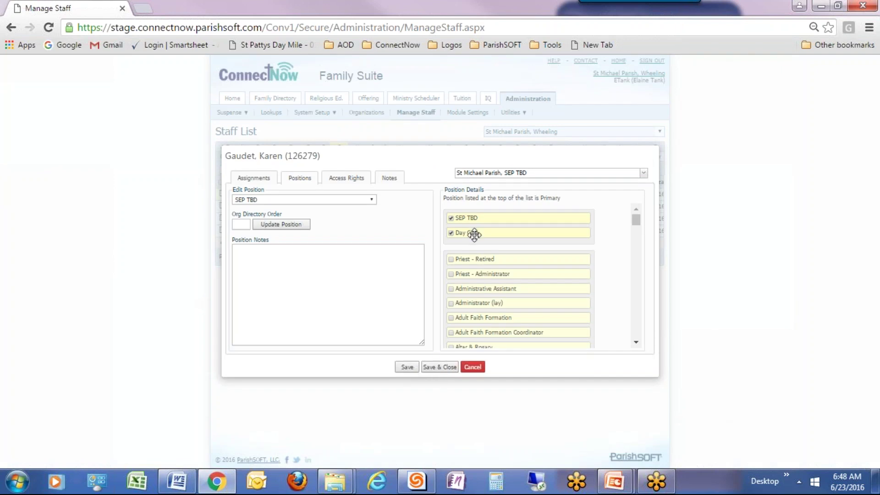
pyautogui.moveTo(473, 232); pyautogui.dragTo(473, 214)
pyautogui.click(451, 234)
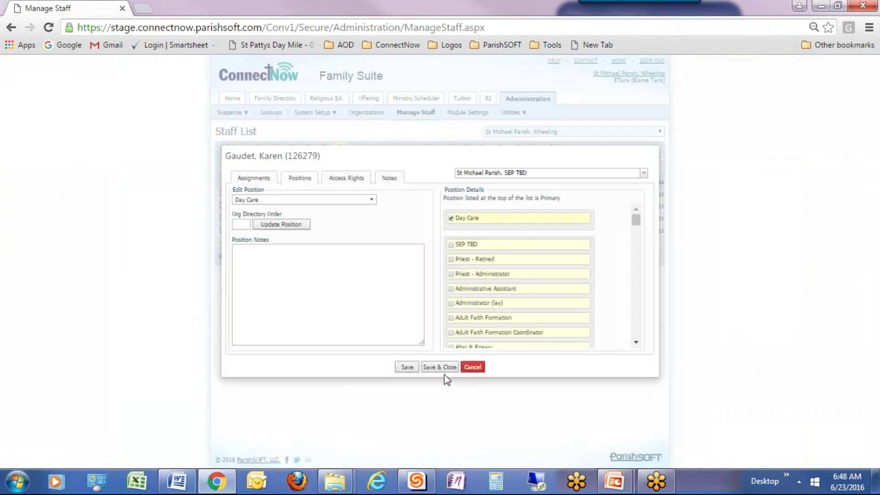
pyautogui.click(442, 369)
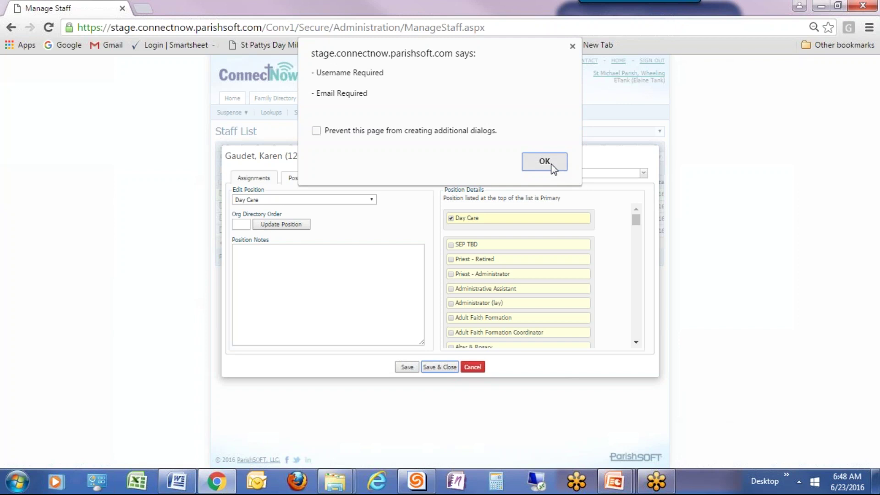
# - Dismiss the warning, enter the staff member's username and e-mail, save, and reopen for editing
pyautogui.click(544, 162)
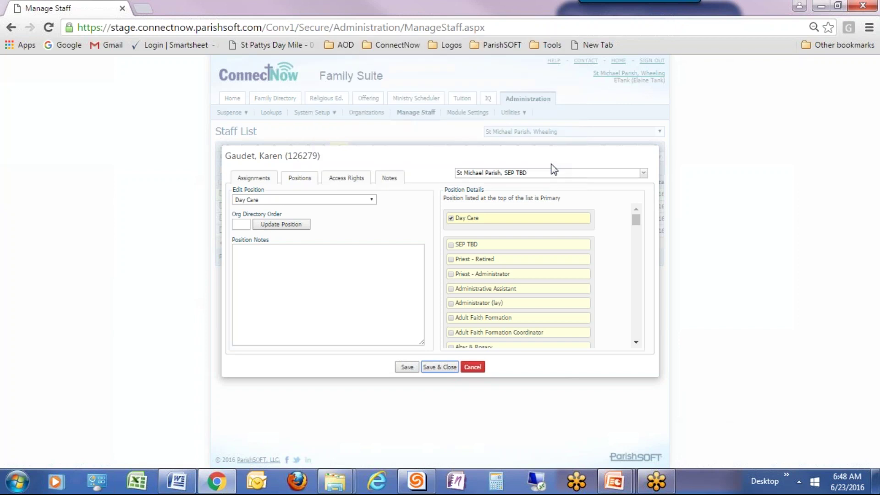
pyautogui.click(252, 179)
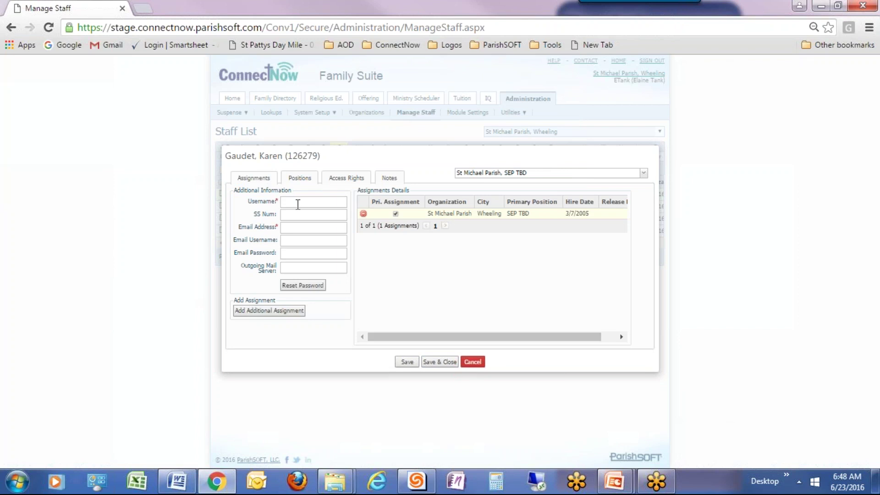
pyautogui.click(298, 203)
pyautogui.click(291, 229)
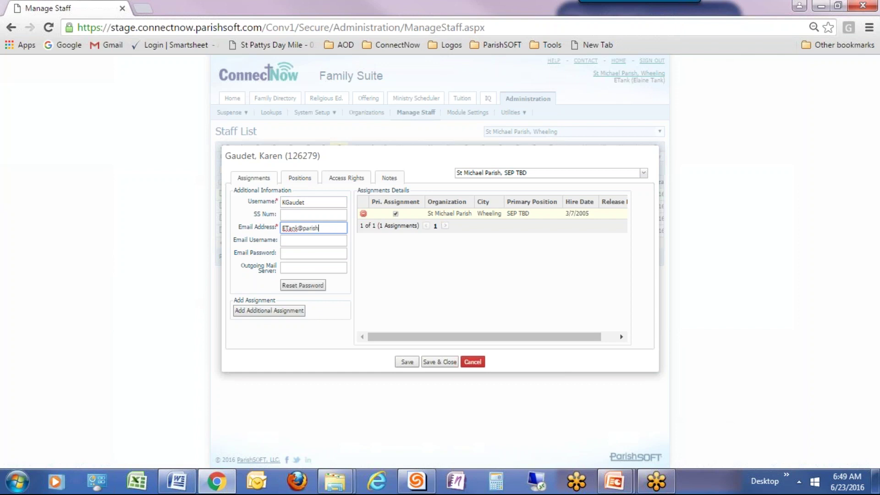
pyautogui.click(405, 363)
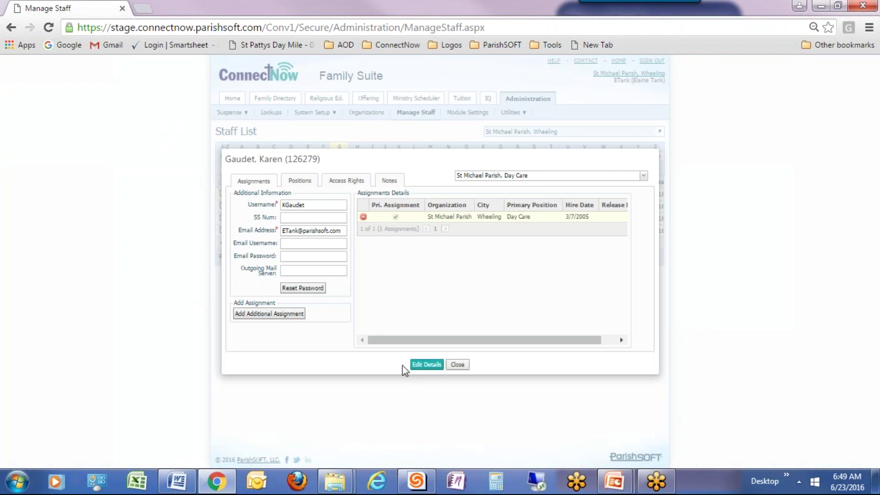
pyautogui.click(426, 366)
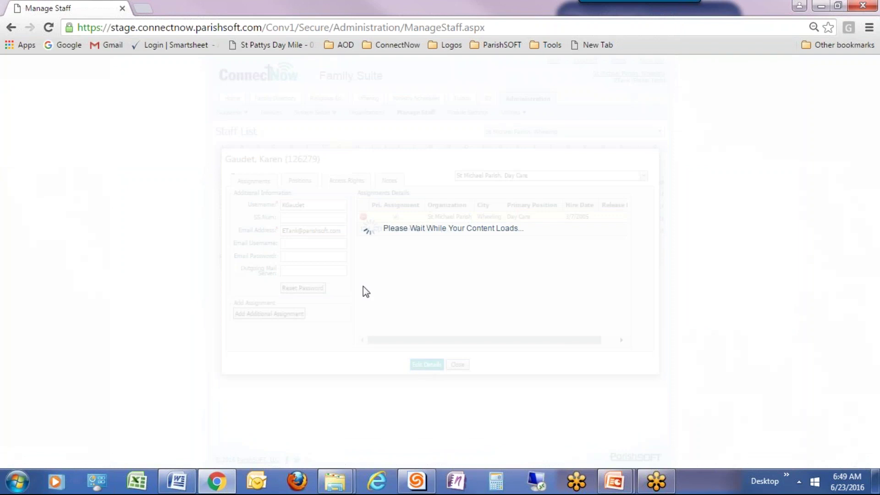
# - Replace the e-mail with a demo.com address, save, and close the staff record
pyautogui.moveTo(345, 231); pyautogui.dragTo(277, 233)
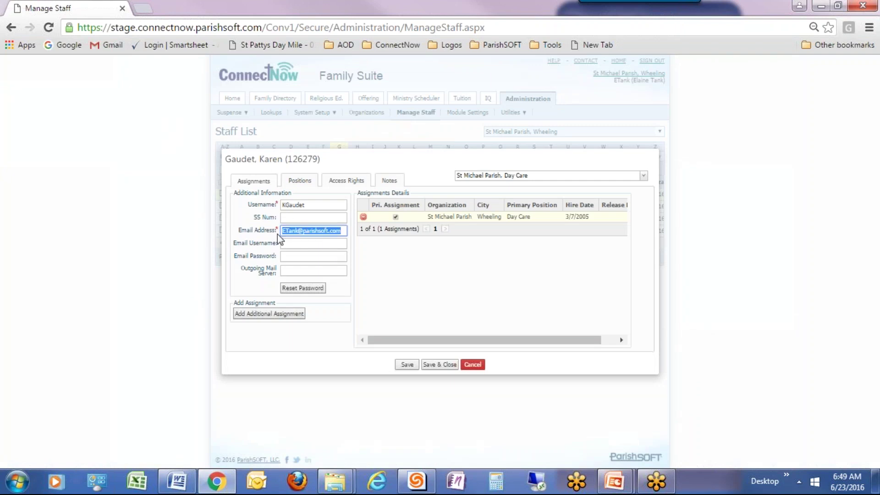
pyautogui.write('KGaudet@demo.com')
pyautogui.click(411, 366)
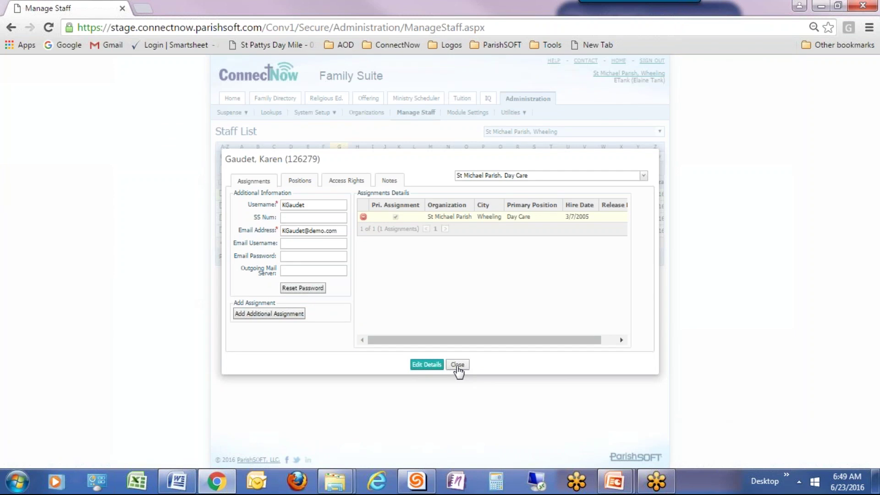
pyautogui.click(457, 367)
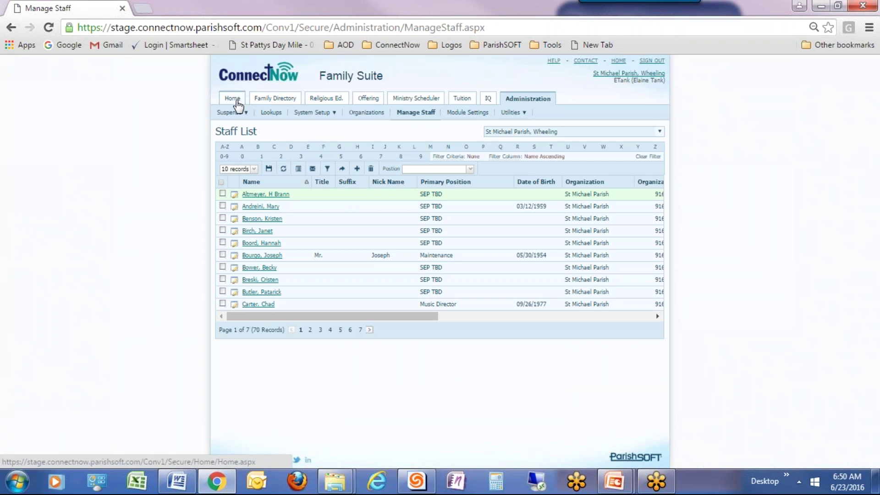
# - Go to the Family Directory's Family List of 2707 families and check the search column options
pyautogui.click(268, 104)
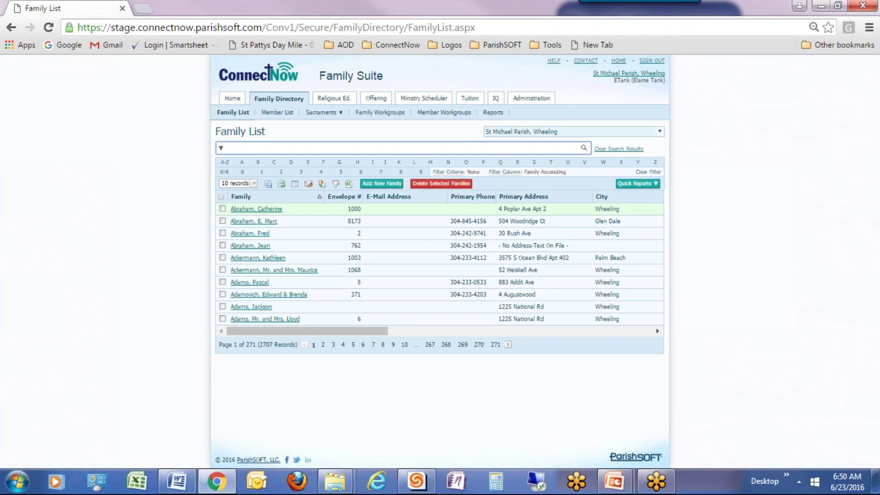
pyautogui.click(220, 152)
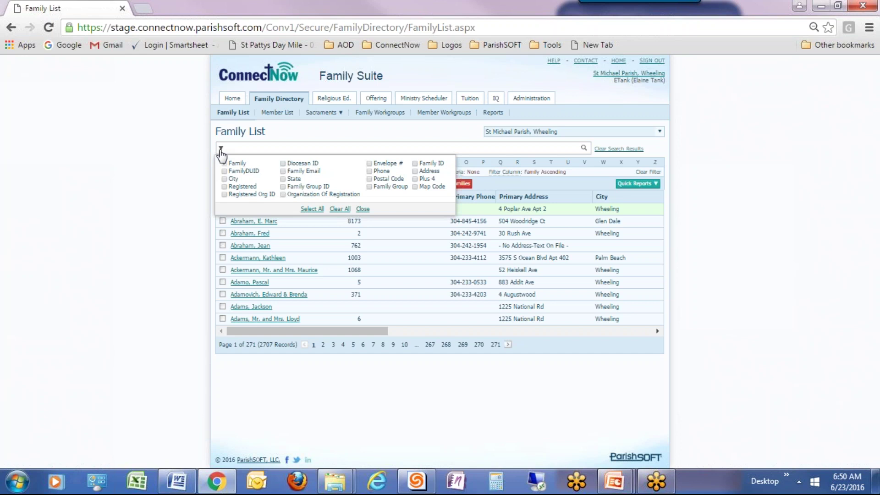
pyautogui.click(221, 151)
pyautogui.click(220, 151)
pyautogui.click(232, 149)
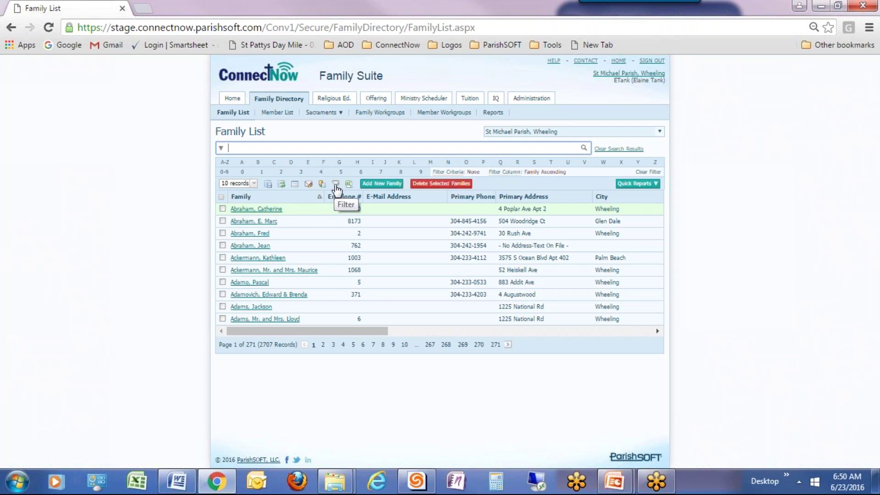
# - Filter the Family List by a family's last name using the Advanced Options filter
pyautogui.click(336, 184)
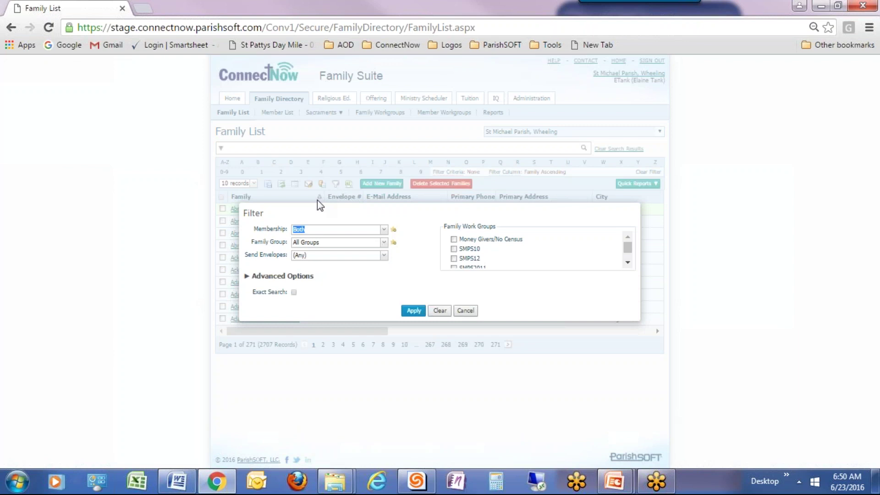
pyautogui.click(250, 275)
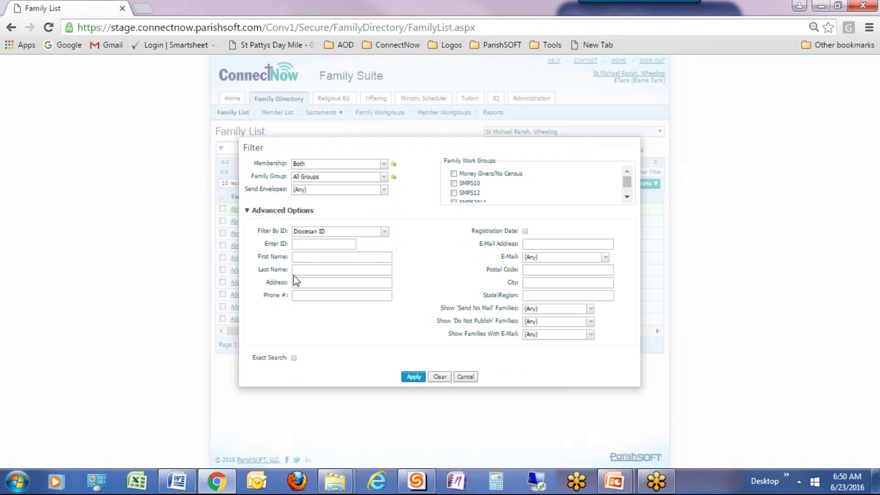
pyautogui.click(304, 270)
pyautogui.write('Golds')
pyautogui.click(414, 377)
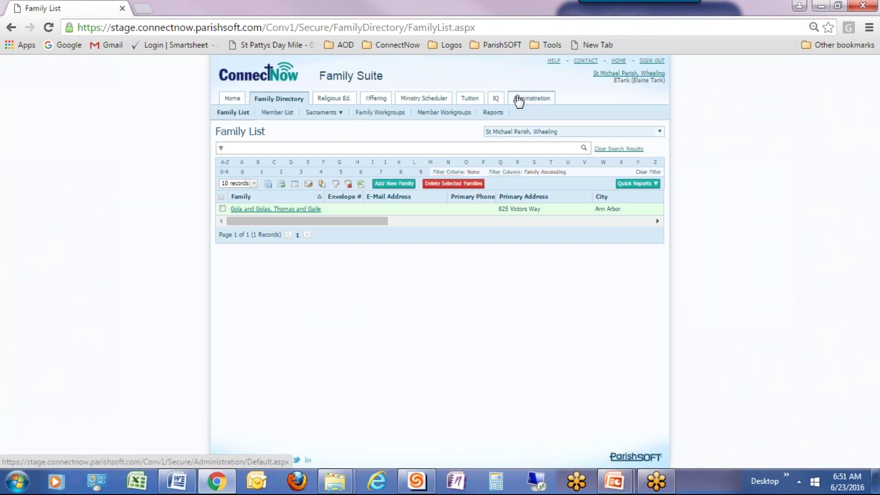
pyautogui.click(518, 100)
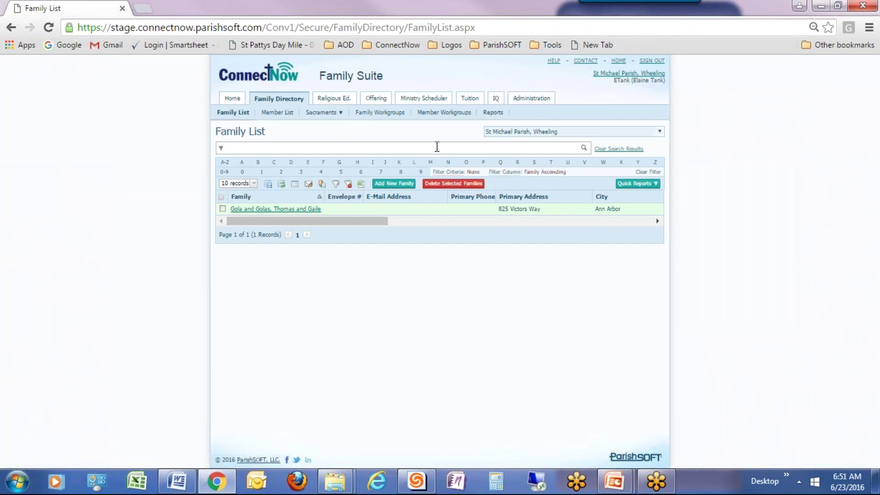
# - Start a new family and search Find Family by a last name
pyautogui.click(389, 186)
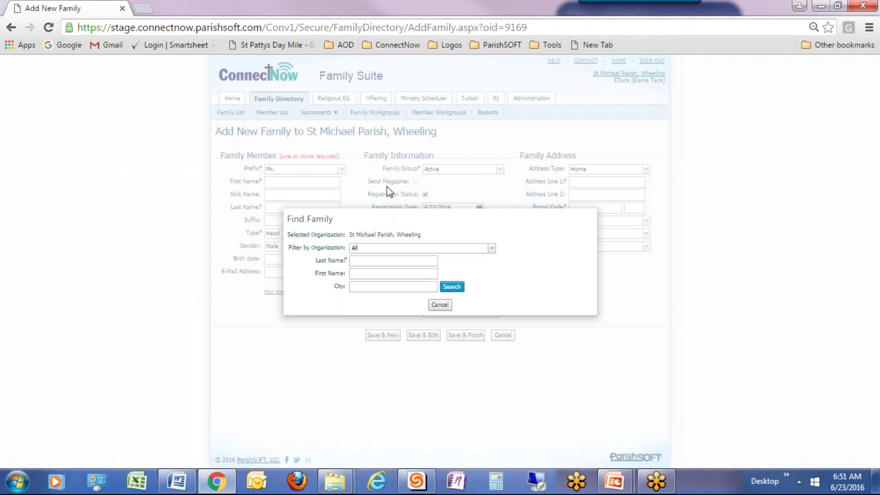
pyautogui.click(411, 263)
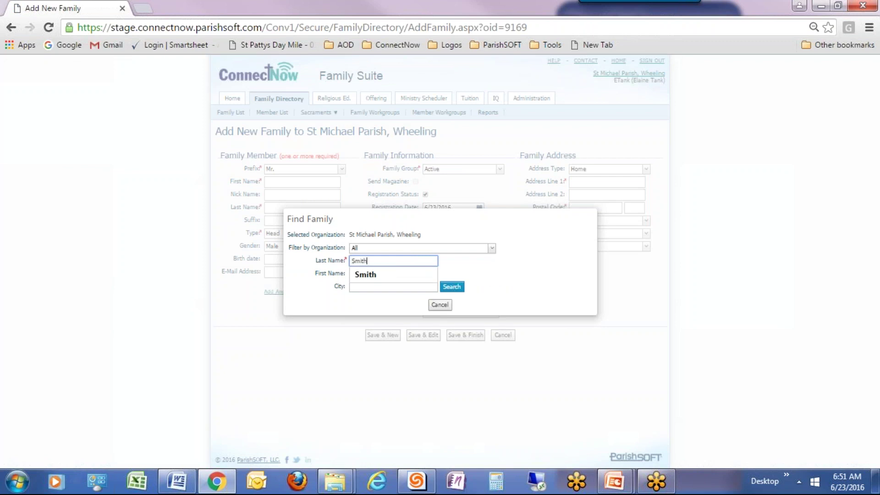
pyautogui.click(449, 294)
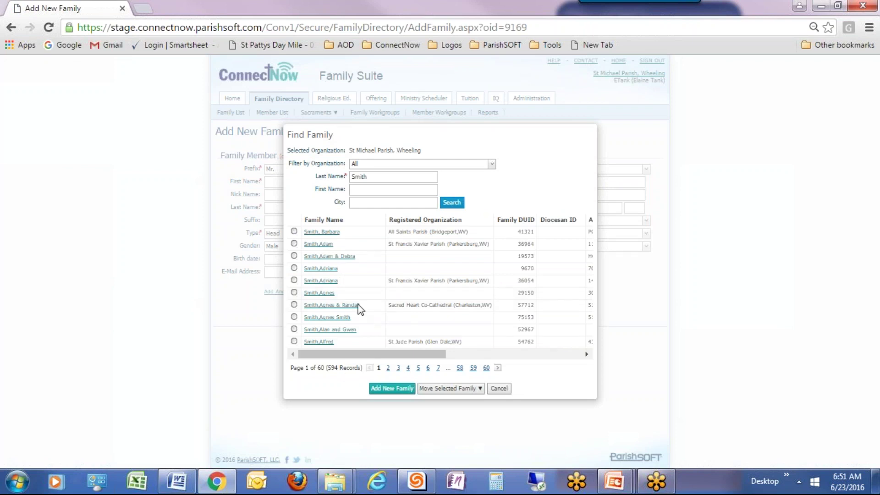
# - Narrow the search by first name to one St Joseph Parish match and check the move options
pyautogui.click(392, 191)
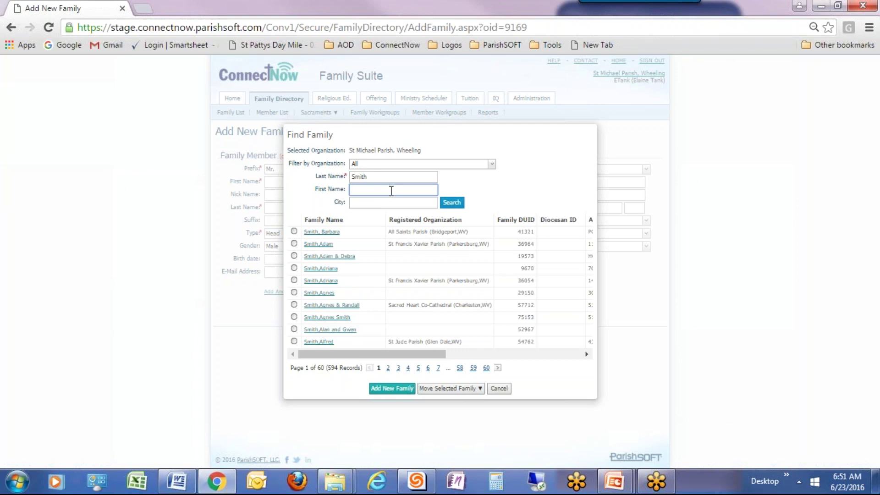
pyautogui.write('A')
pyautogui.press('Return')
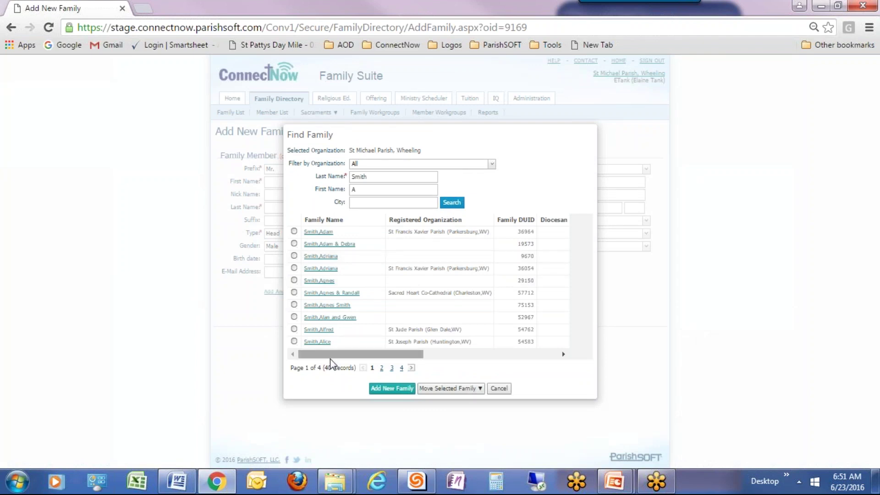
pyautogui.click(373, 192)
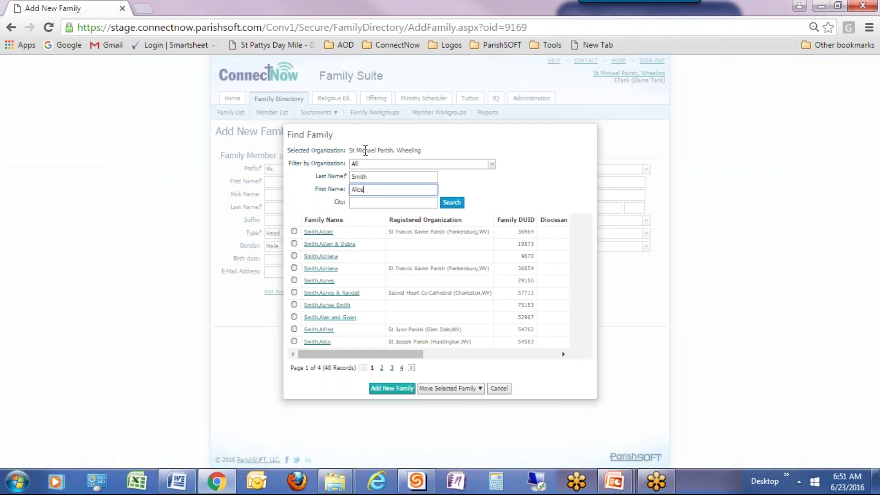
pyautogui.click(452, 202)
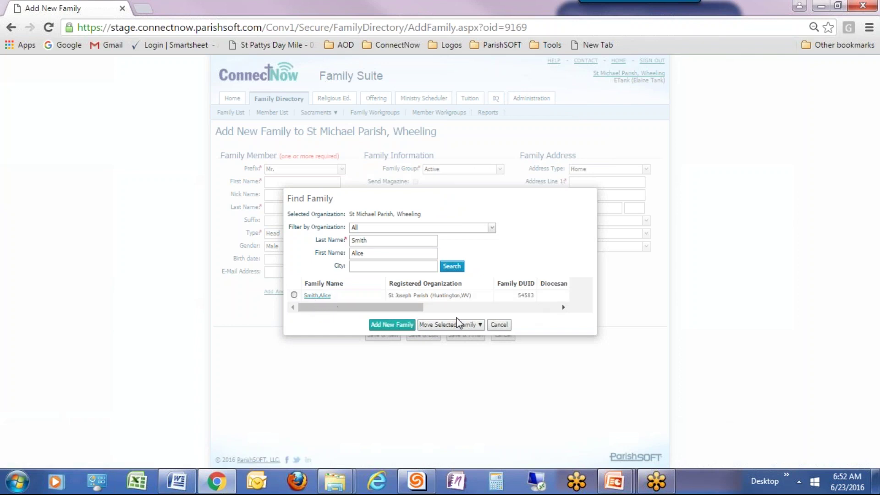
pyautogui.click(479, 326)
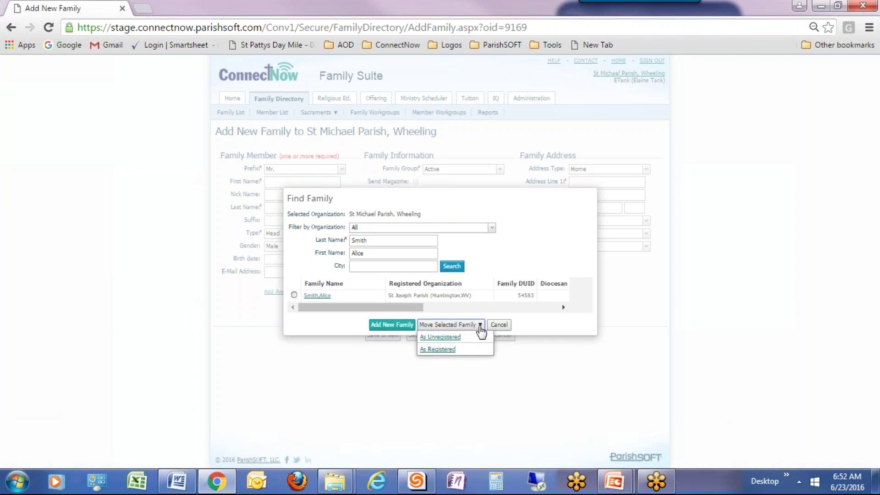
pyautogui.click(475, 325)
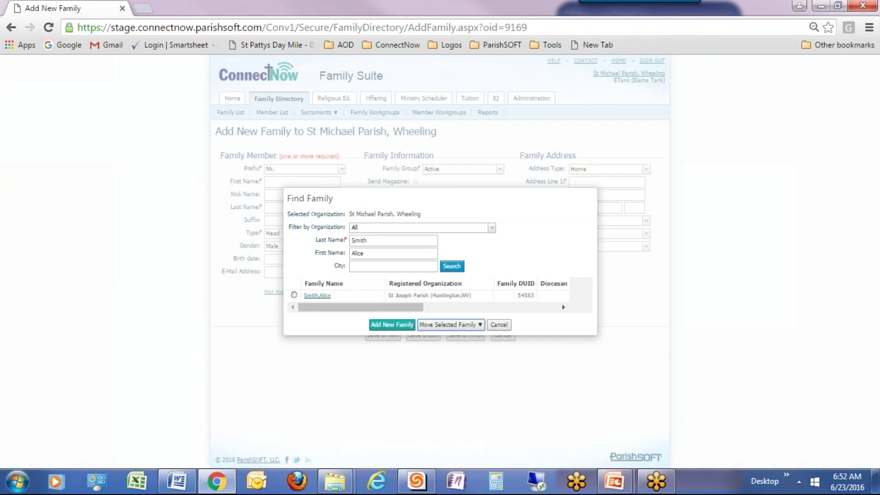
# - Open the prefilled Add New Family form, then cancel it without saving
pyautogui.click(378, 325)
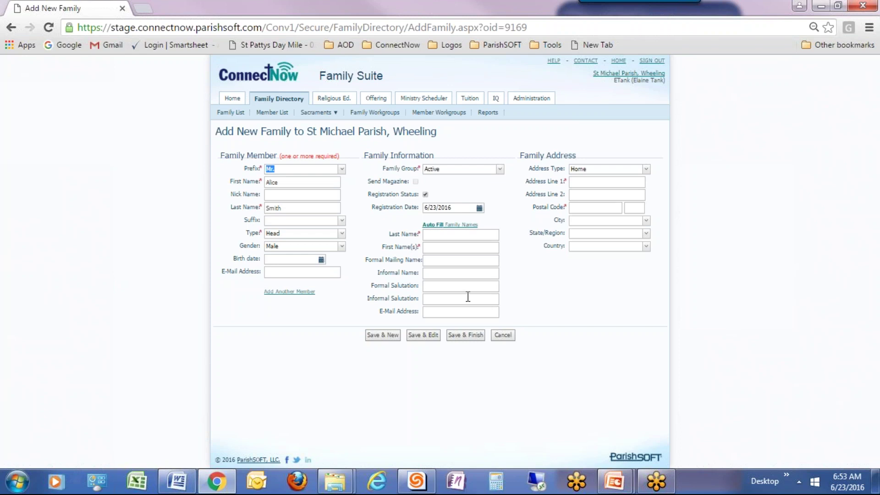
pyautogui.click(503, 336)
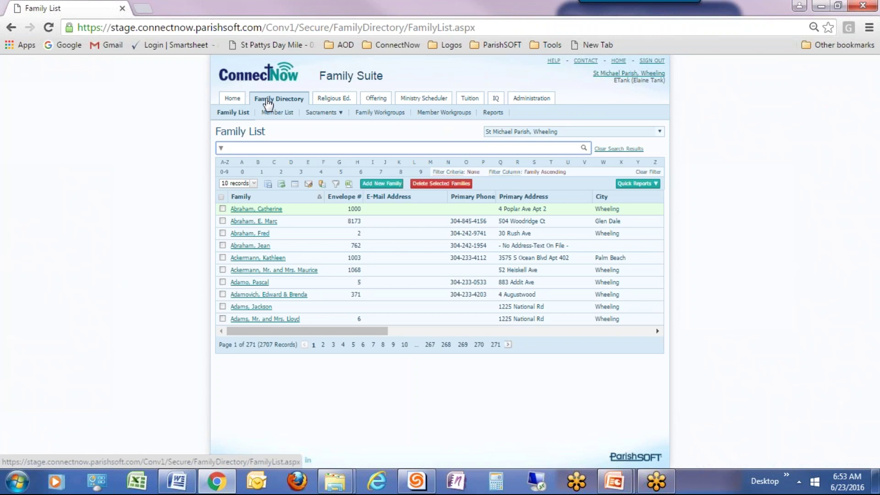
# - Go to Administration > Manage Staff and start a new staff record from the Staff List
pyautogui.click(531, 98)
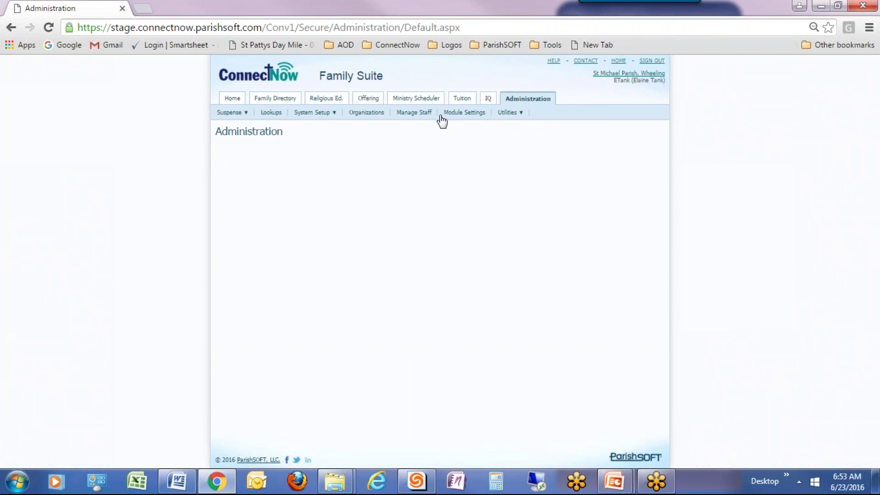
pyautogui.click(423, 118)
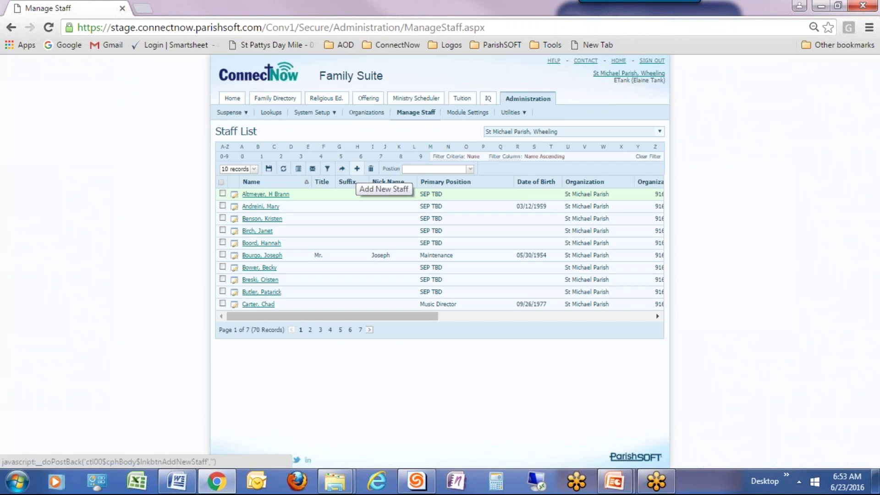
pyautogui.click(357, 168)
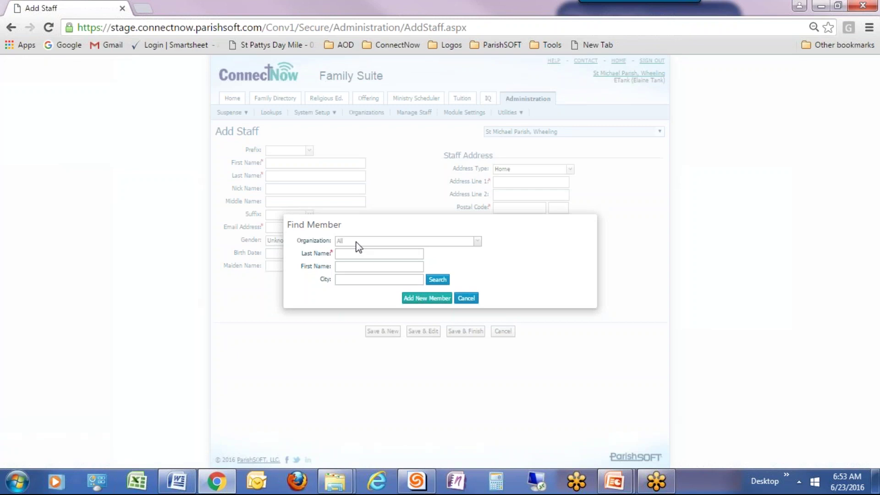
# - Search Find Member using a partial spelling of the member's last name
pyautogui.click(358, 253)
pyautogui.write('Gola')
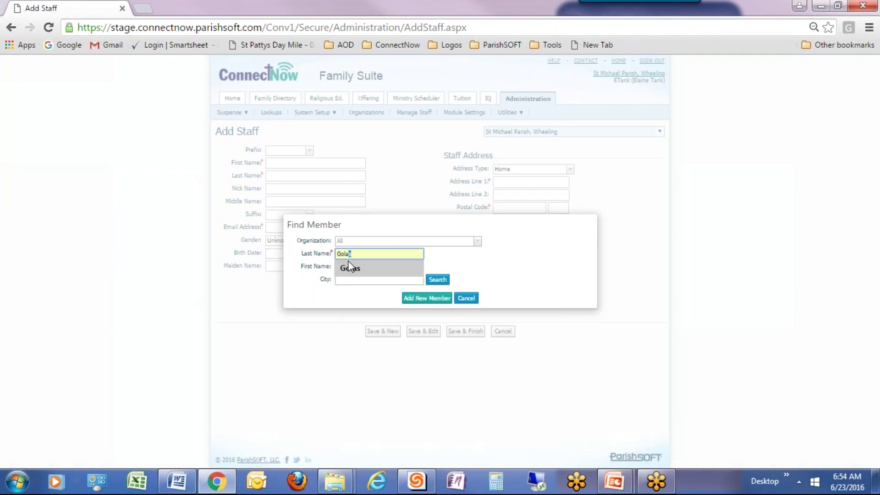
pyautogui.click(437, 279)
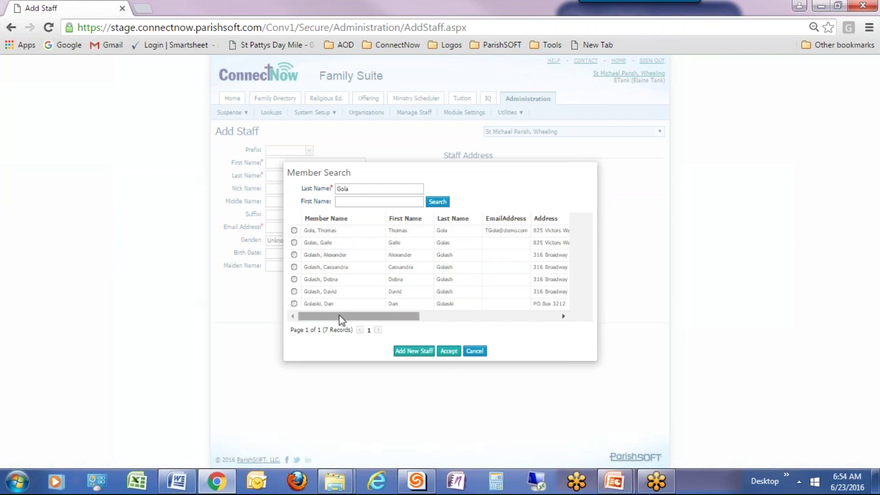
pyautogui.moveTo(339, 314); pyautogui.dragTo(359, 326)
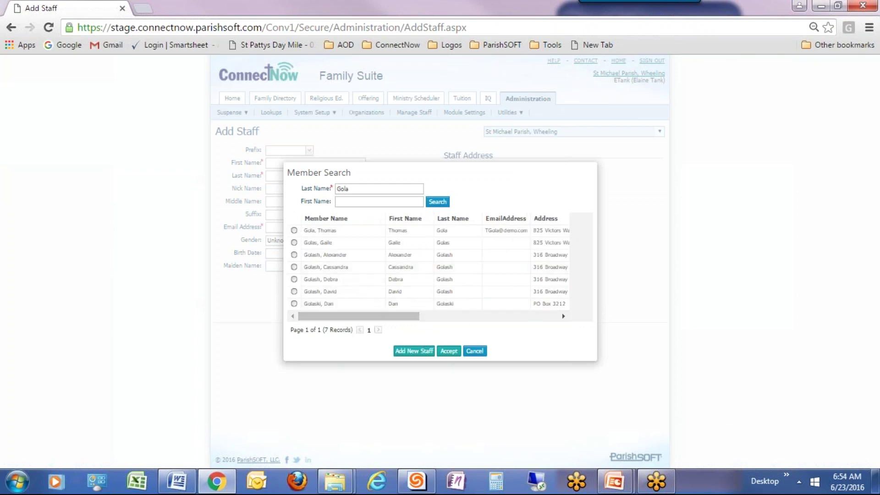
# - Correct the last name, search again, and select the matching member from six results
pyautogui.click(380, 190)
pyautogui.write('s')
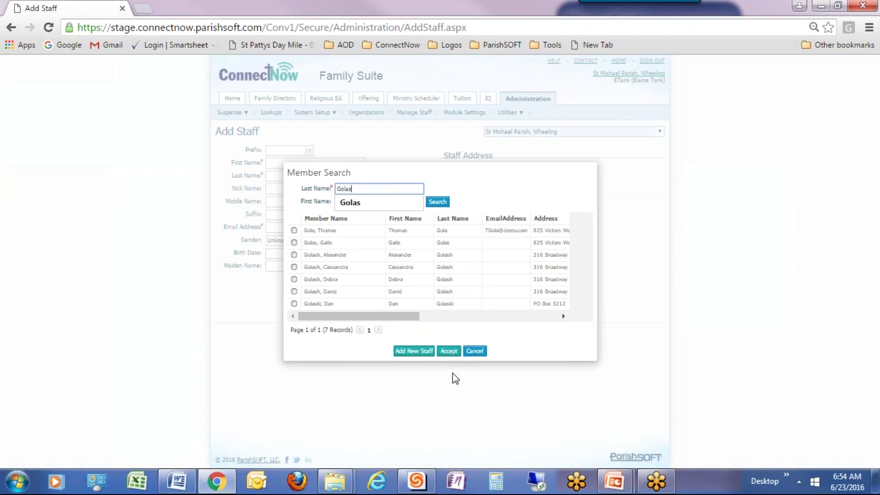
pyautogui.click(438, 202)
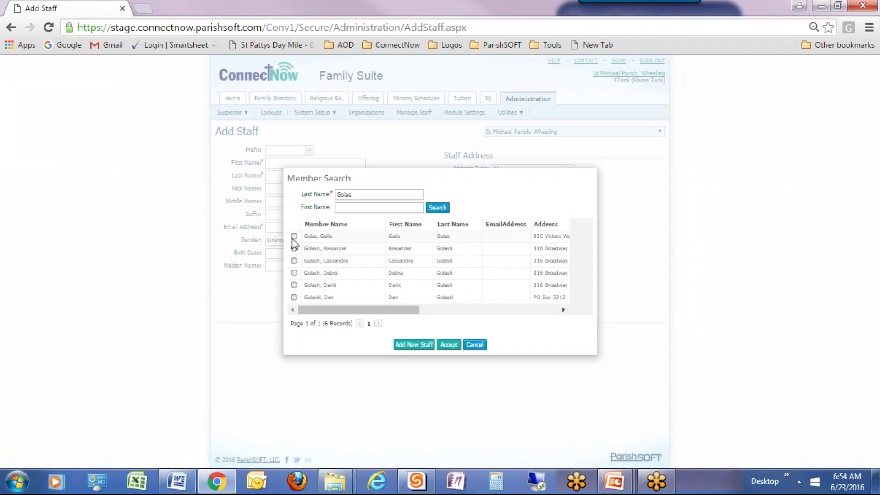
pyautogui.click(294, 236)
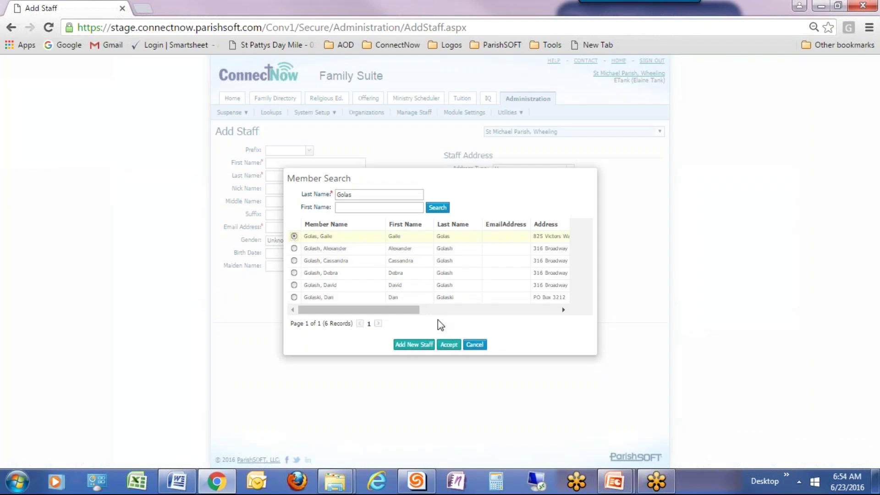
# - Add the chosen member as staff, enter the staff username and work email, and save
pyautogui.click(449, 345)
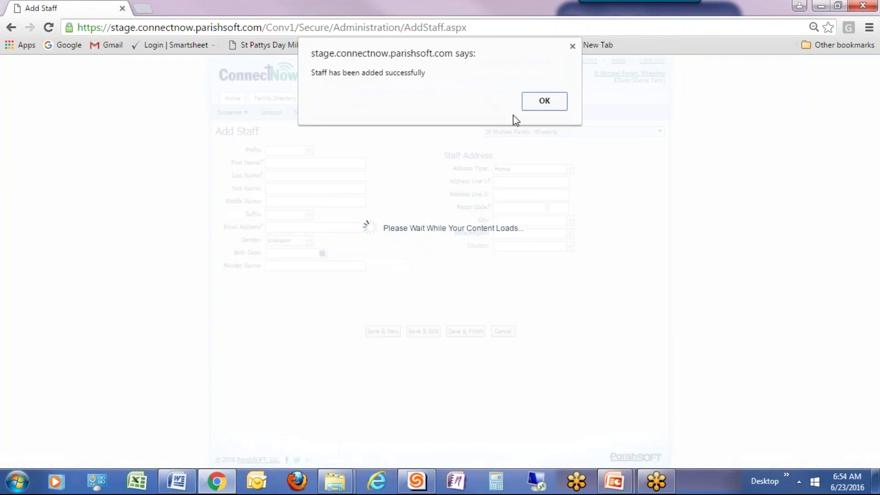
pyautogui.click(538, 103)
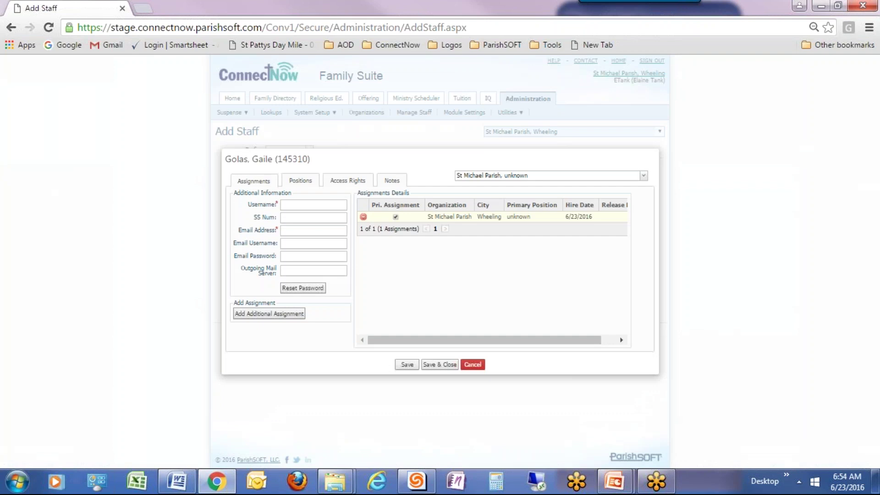
pyautogui.click(288, 205)
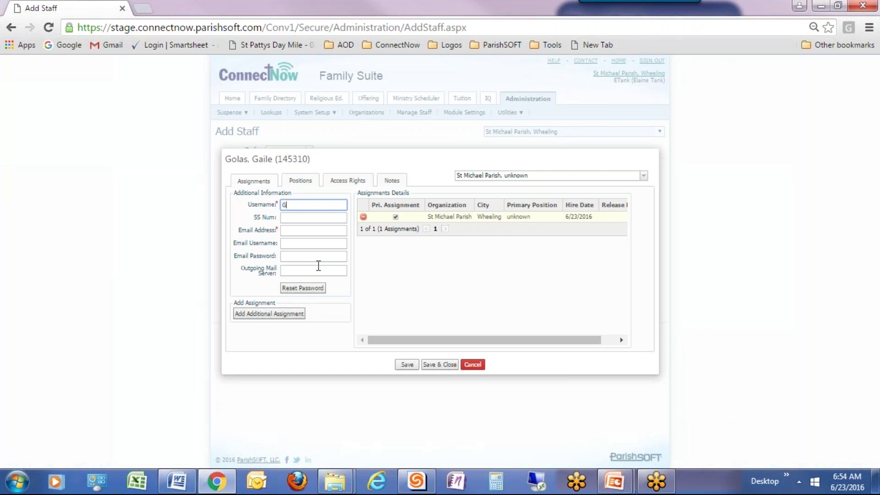
pyautogui.click(292, 231)
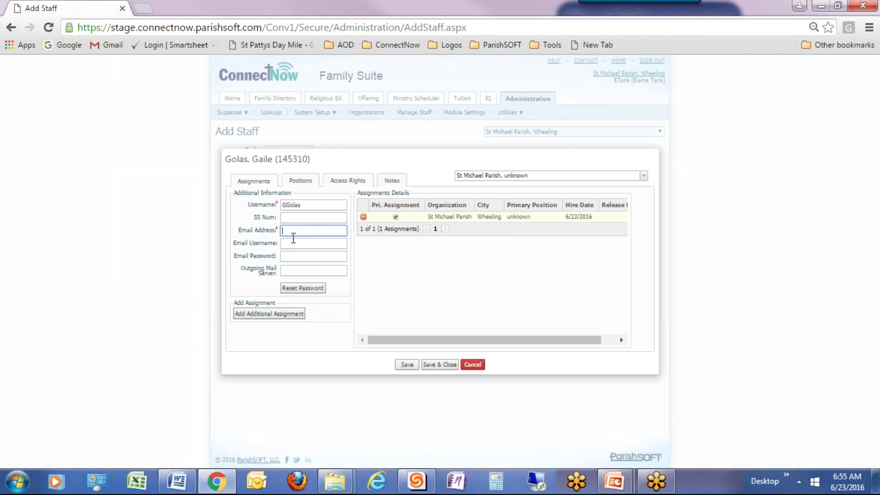
pyautogui.click(406, 365)
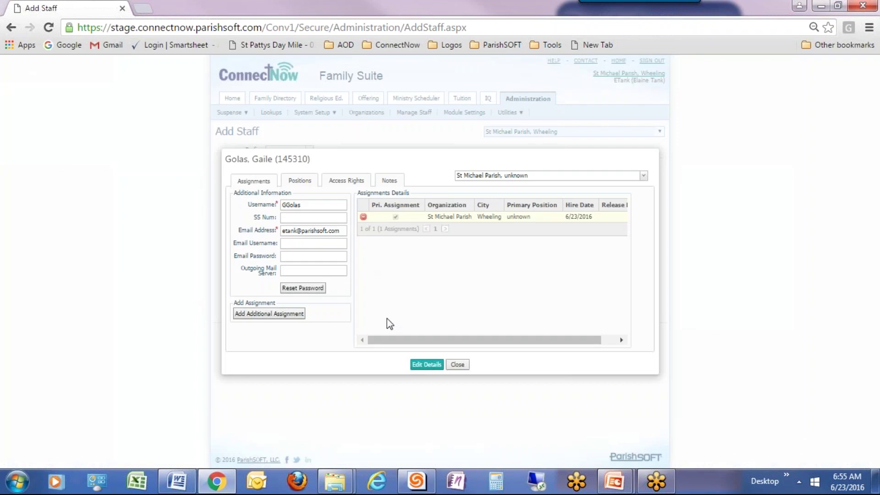
# - Edit the staff details and replace the email with the member's Gmail address
pyautogui.click(433, 365)
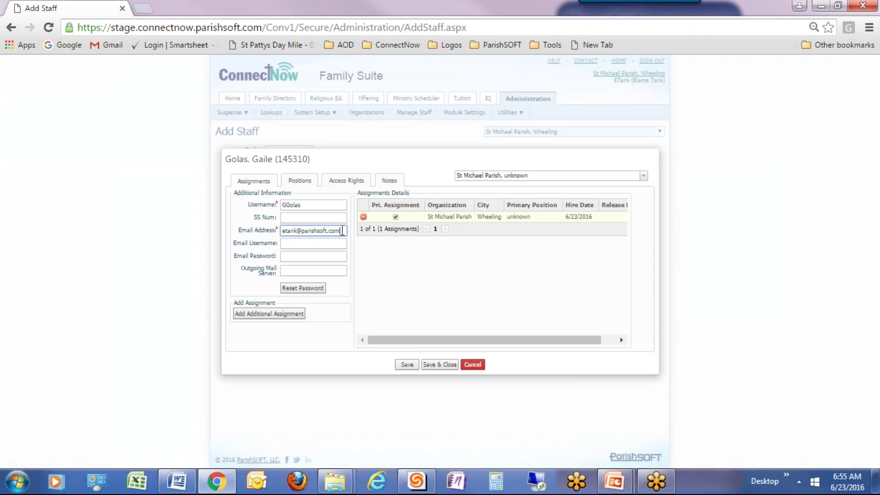
pyautogui.moveTo(341, 231); pyautogui.dragTo(282, 230)
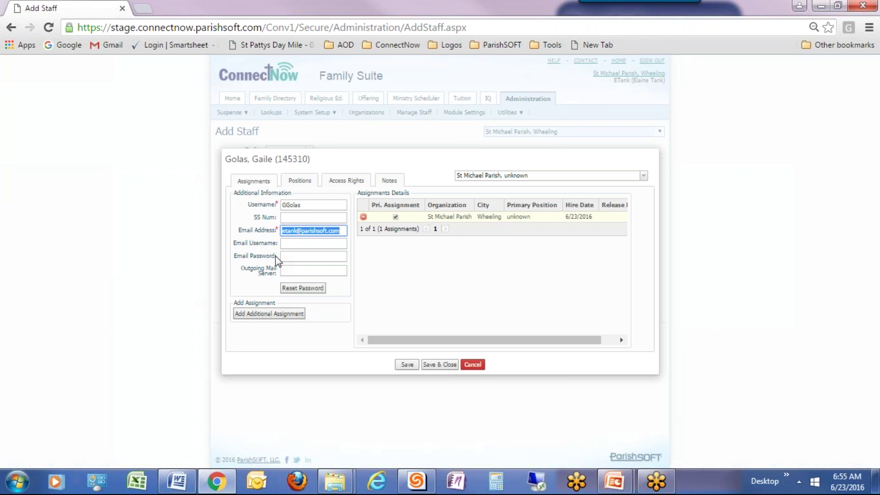
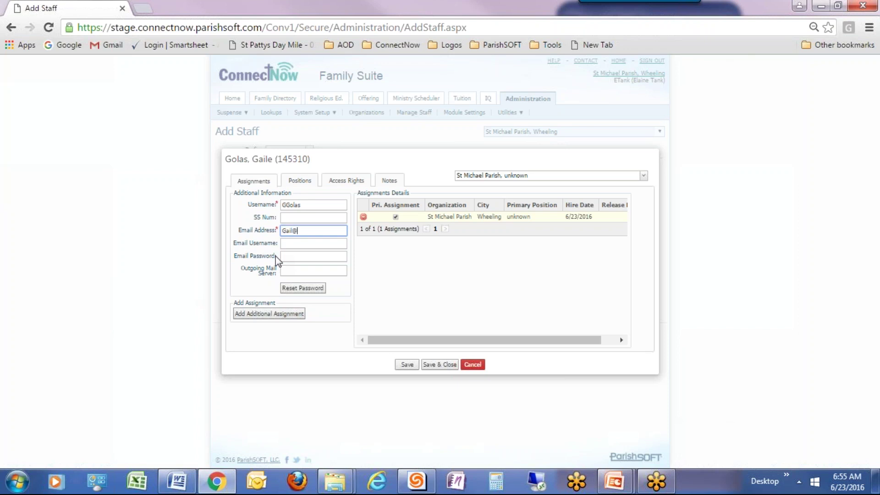
# - Check Catechist under Positions and drag it to the top as the primary position
pyautogui.click(302, 181)
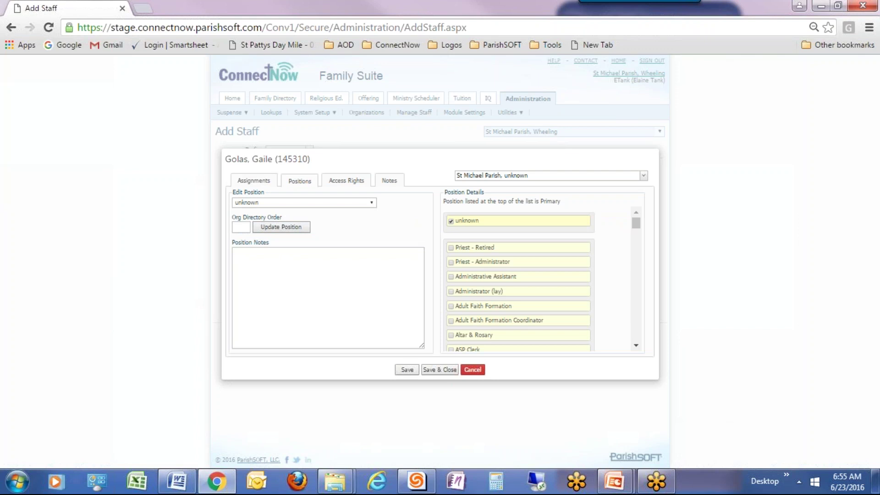
pyautogui.moveTo(635, 225); pyautogui.dragTo(635, 225)
pyautogui.moveTo(636, 224); pyautogui.dragTo(634, 239)
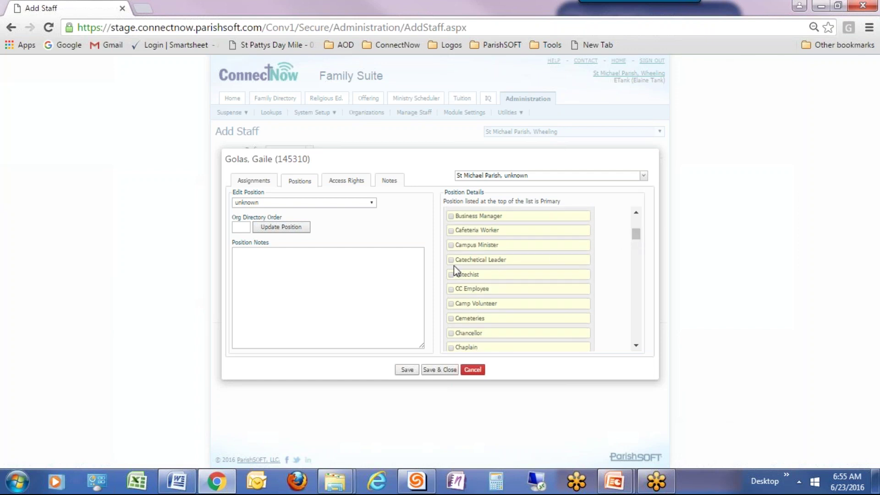
pyautogui.click(450, 276)
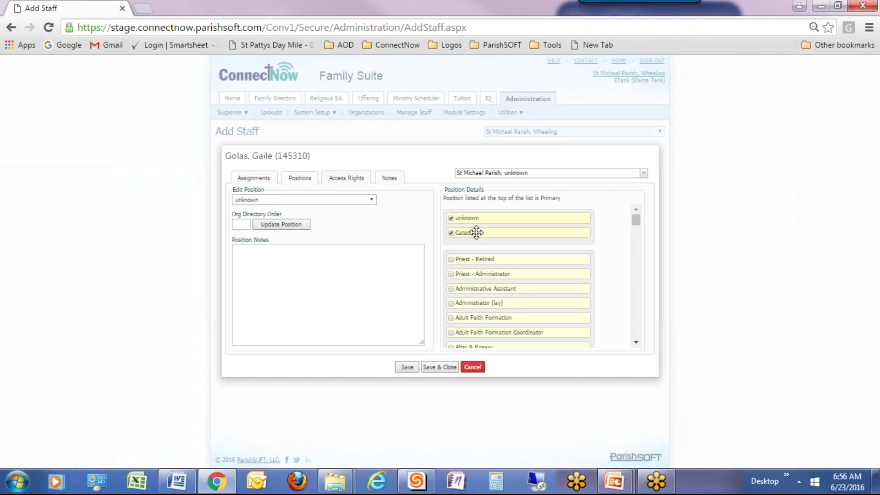
pyautogui.moveTo(476, 233); pyautogui.dragTo(477, 212)
# - Uncheck the 'unknown' position and save and close the staff record
pyautogui.click(451, 233)
pyautogui.click(451, 232)
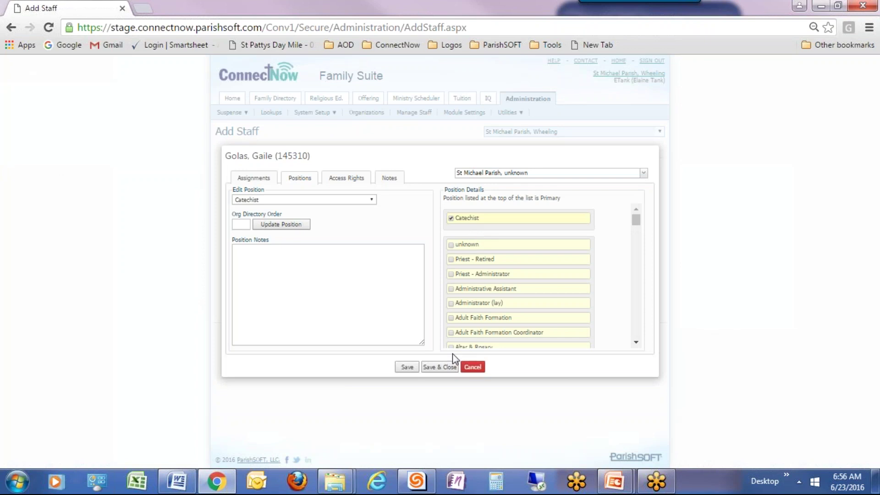
pyautogui.click(438, 367)
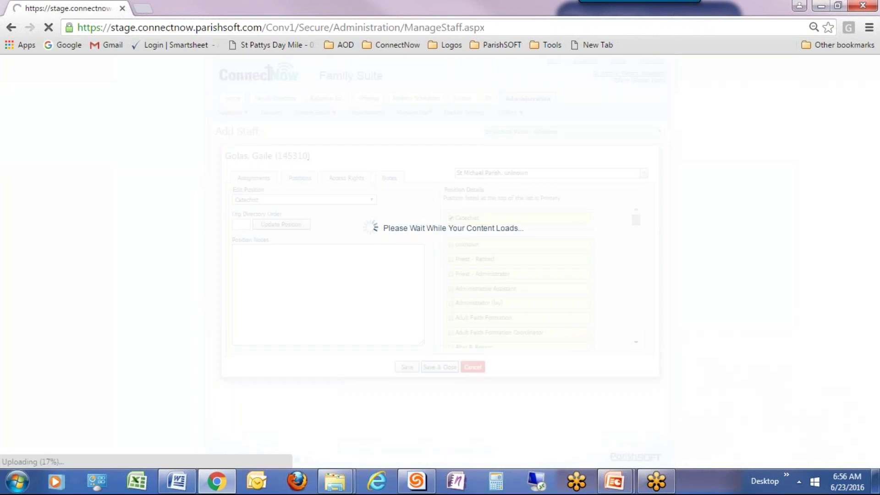